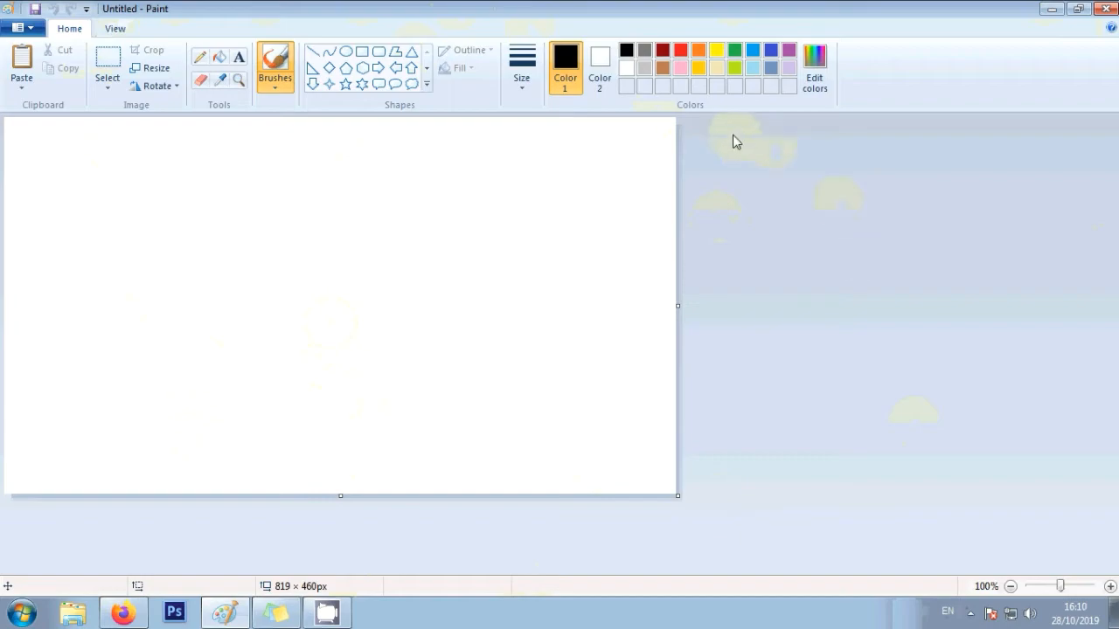
- Open the KWITANSI kosong receipt image in Paint by dragging it from the desktop
{"action": "left_click", "coordinate": [1052, 9]}
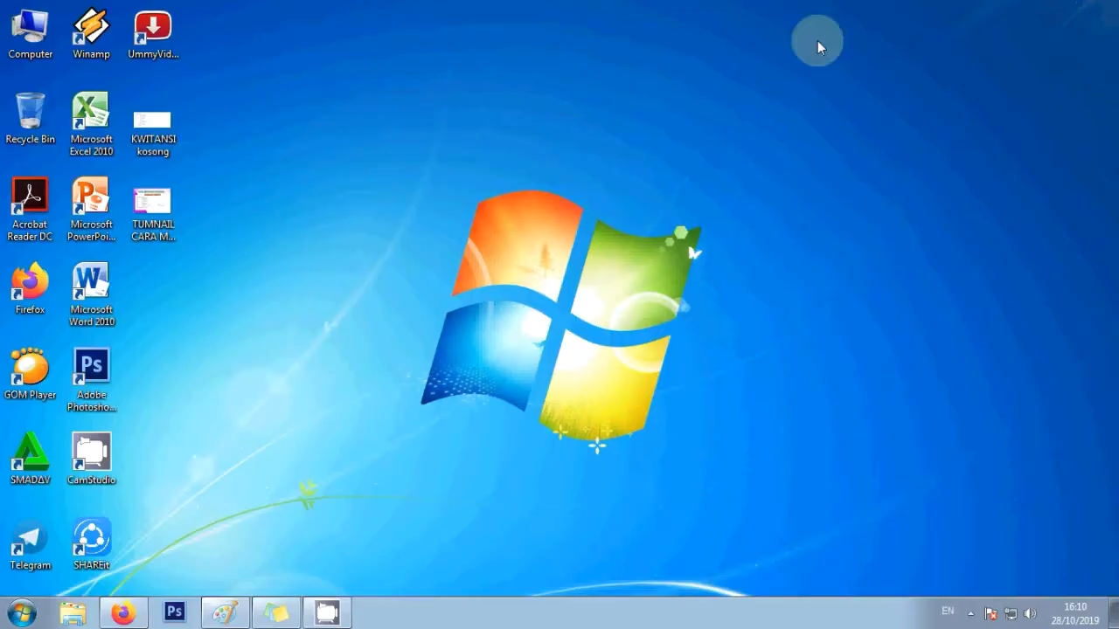
{"action": "left_click", "coordinate": [156, 132]}
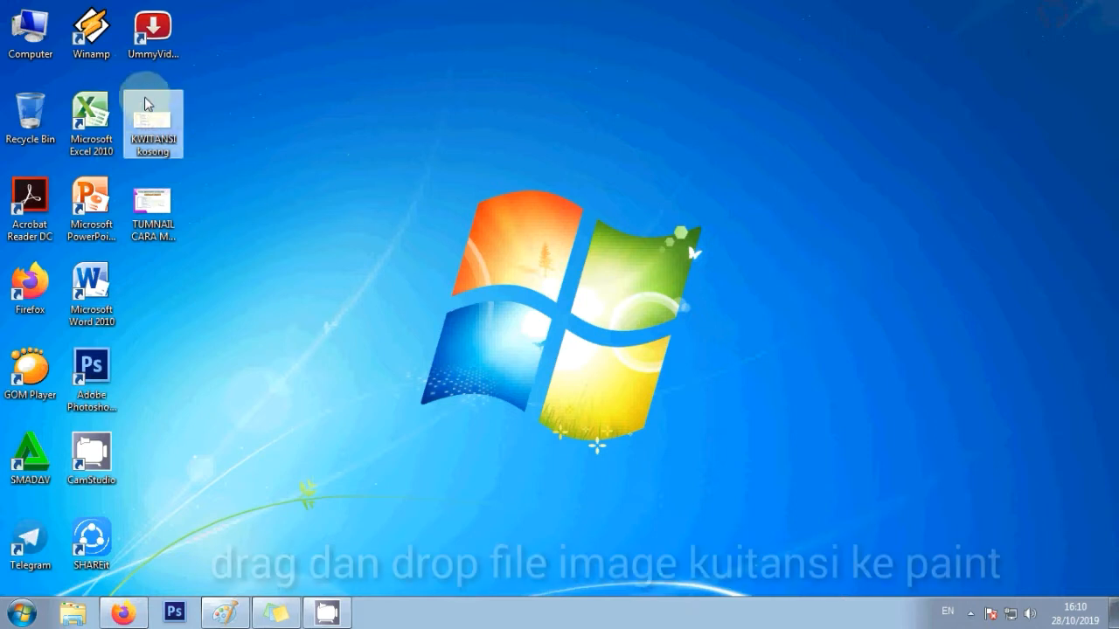
{"action": "mouse_move", "coordinate": [150, 122]}
{"action": "left_mouse_down"}
{"action": "mouse_move", "coordinate": [211, 150]}
{"action": "mouse_move", "coordinate": [326, 367]}
{"action": "mouse_move", "coordinate": [305, 480]}
{"action": "mouse_move", "coordinate": [253, 516]}
{"action": "mouse_move", "coordinate": [223, 595]}
{"action": "mouse_move", "coordinate": [348, 373]}
{"action": "left_mouse_up"}
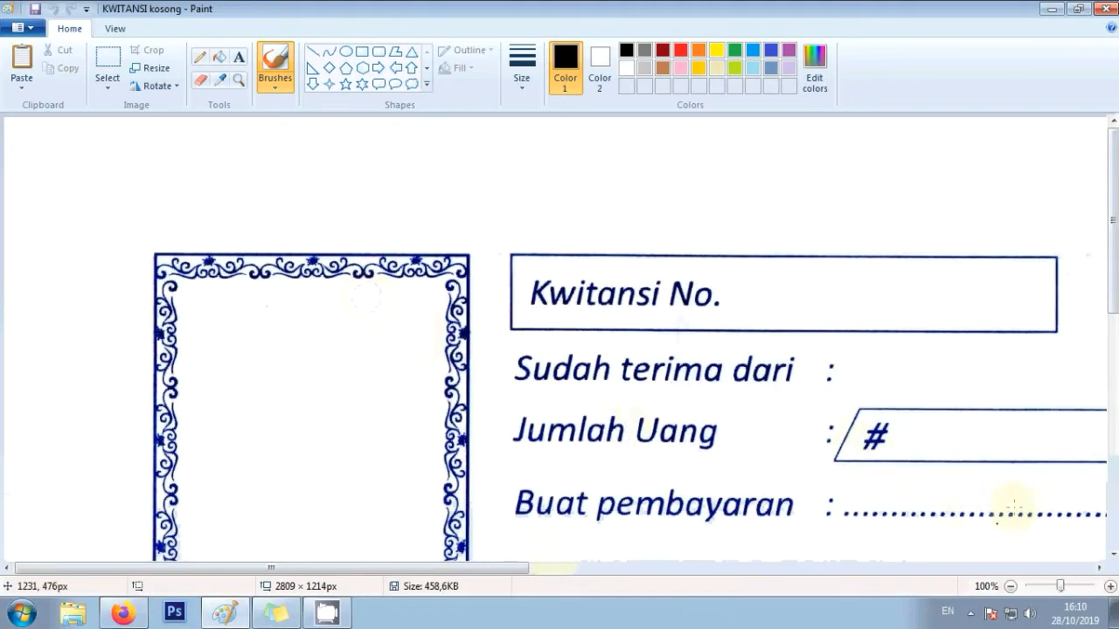
- Zoom out to 50% and type PT. KEMBAR JAYA ABADI beside Sudah terima dari
{"action": "left_click", "coordinate": [1010, 585]}
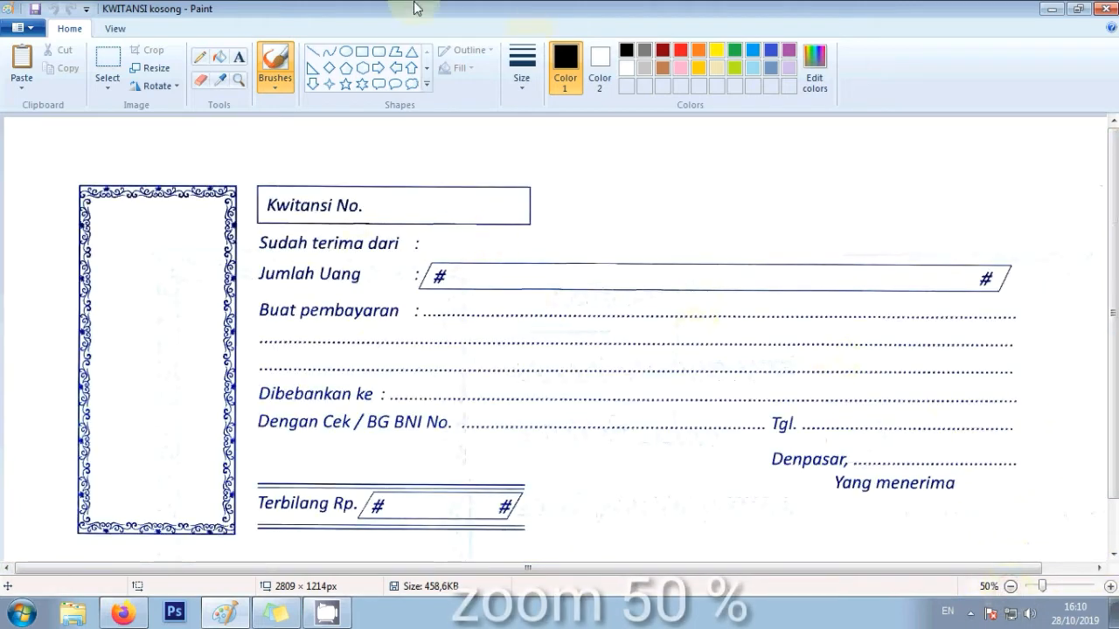
{"action": "left_click", "coordinate": [238, 57]}
{"action": "left_click", "coordinate": [440, 240]}
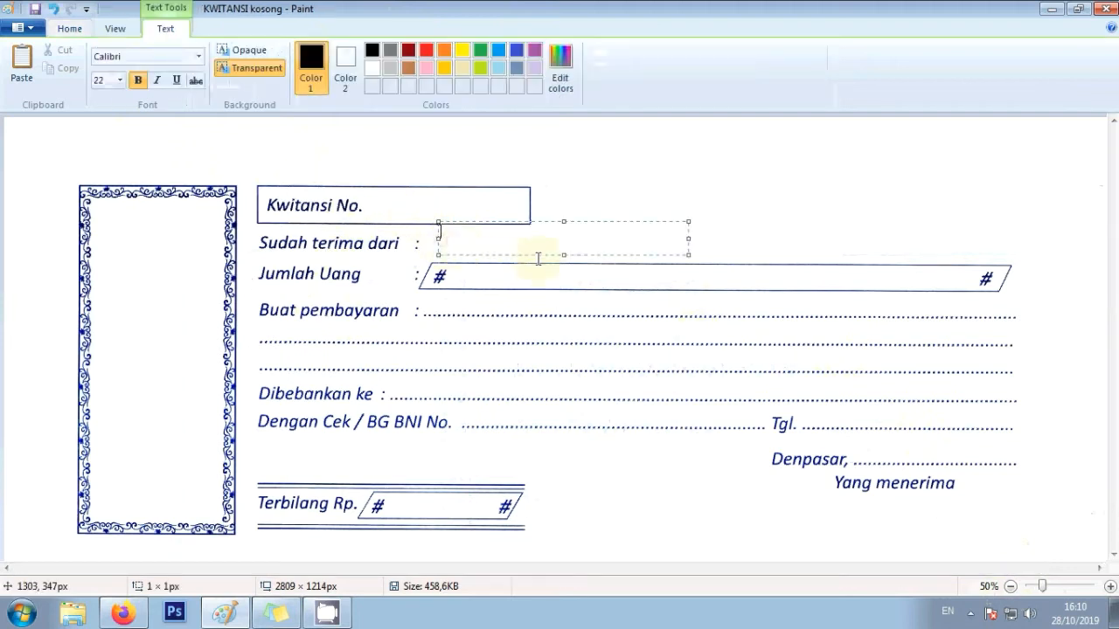
{"action": "type", "text": "PT. KEMBAR"}
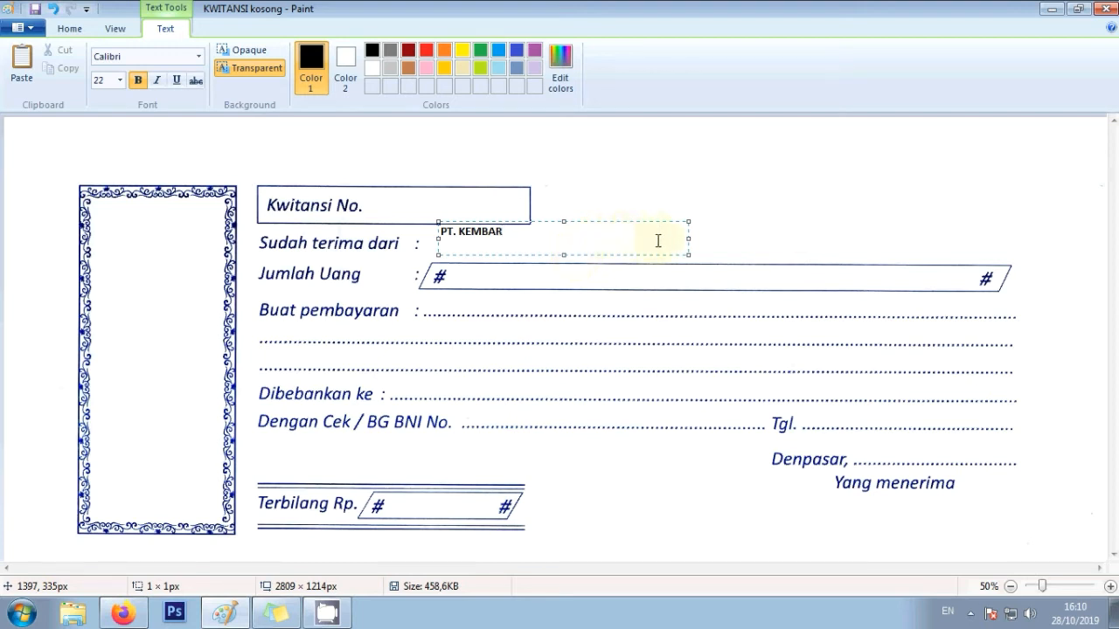
{"action": "type", "text": "AYA ABADI"}
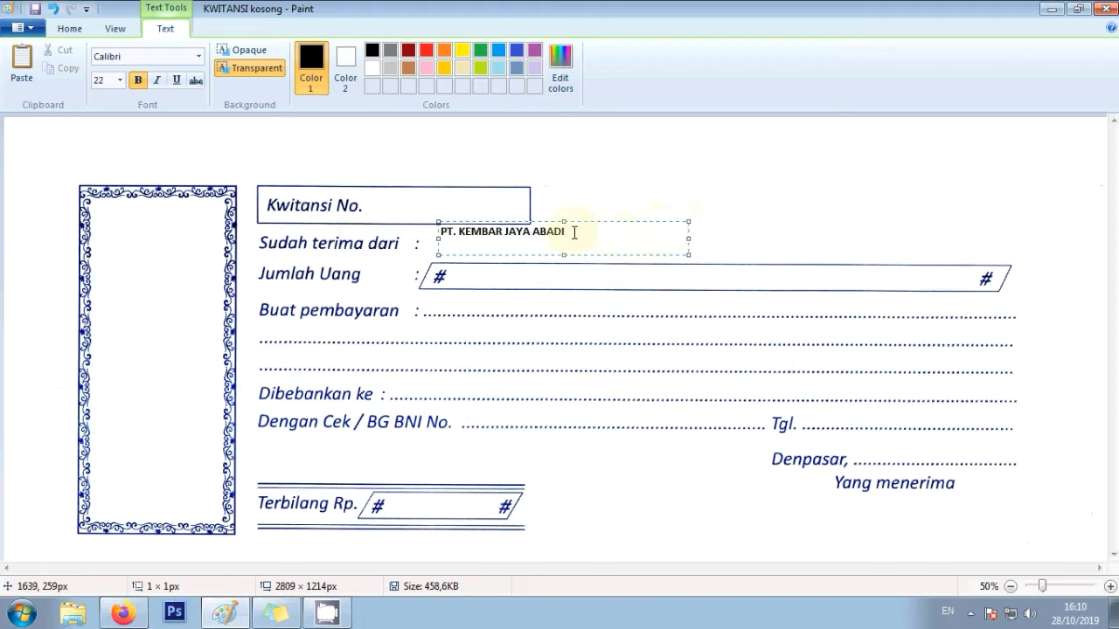
- Set the company name to font size 26, nudge it into place, and commit it
{"action": "left_click_drag", "start_coordinate": [566, 231], "coordinate": [428, 230]}
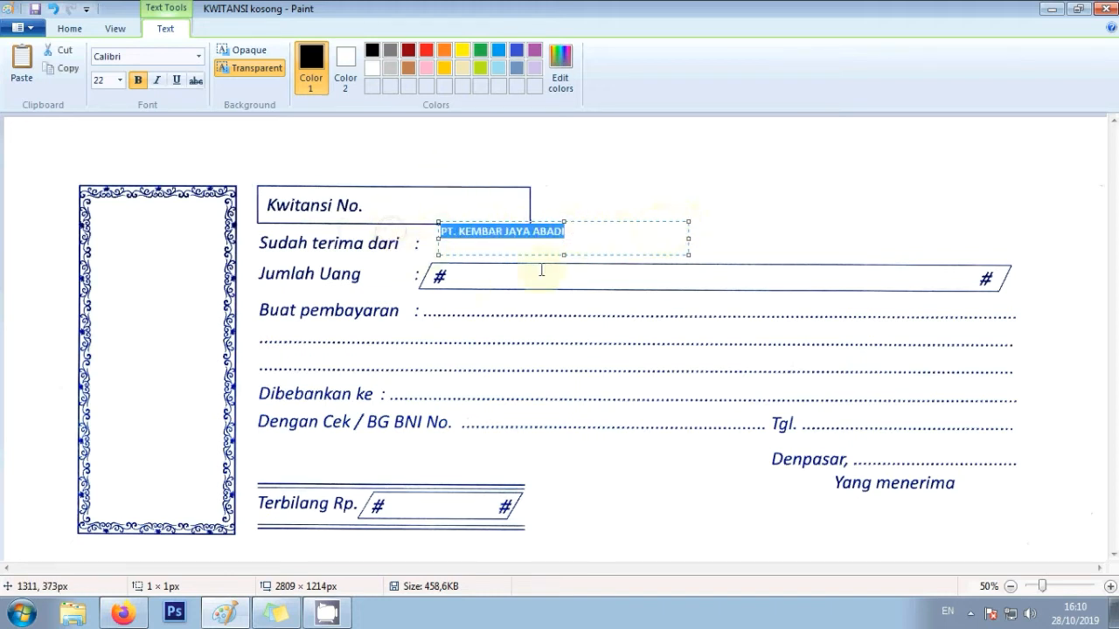
{"action": "left_click", "coordinate": [585, 227]}
{"action": "left_click_drag", "start_coordinate": [580, 231], "coordinate": [384, 230]}
{"action": "left_click", "coordinate": [120, 80]}
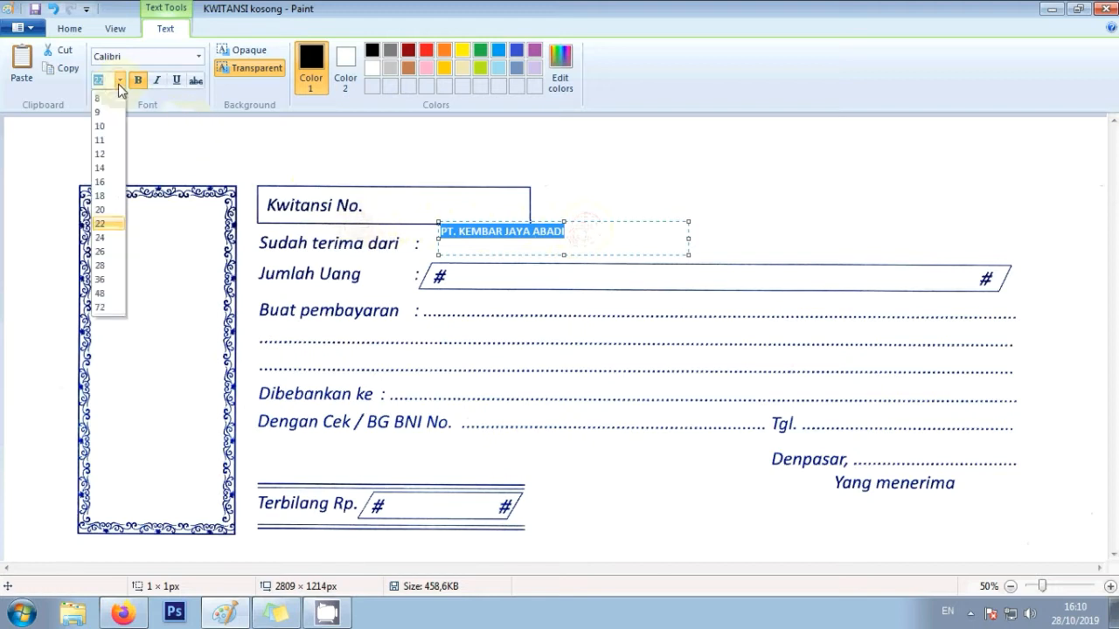
{"action": "left_click", "coordinate": [103, 254]}
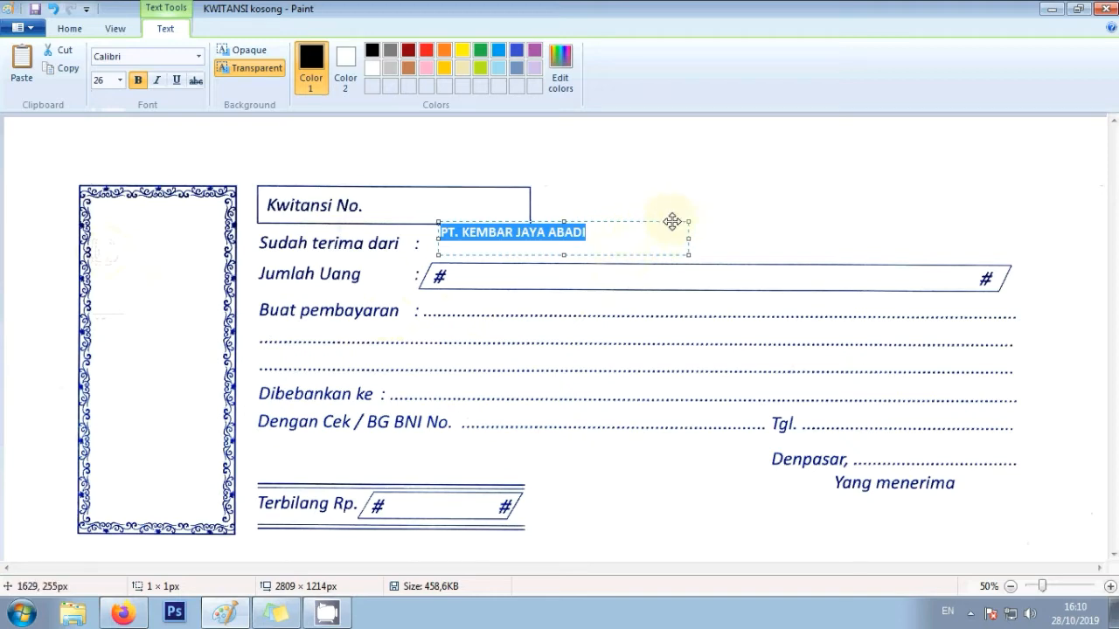
{"action": "mouse_move", "coordinate": [672, 221]}
{"action": "left_mouse_down"}
{"action": "mouse_move", "coordinate": [721, 233]}
{"action": "mouse_move", "coordinate": [678, 232]}
{"action": "left_mouse_up"}
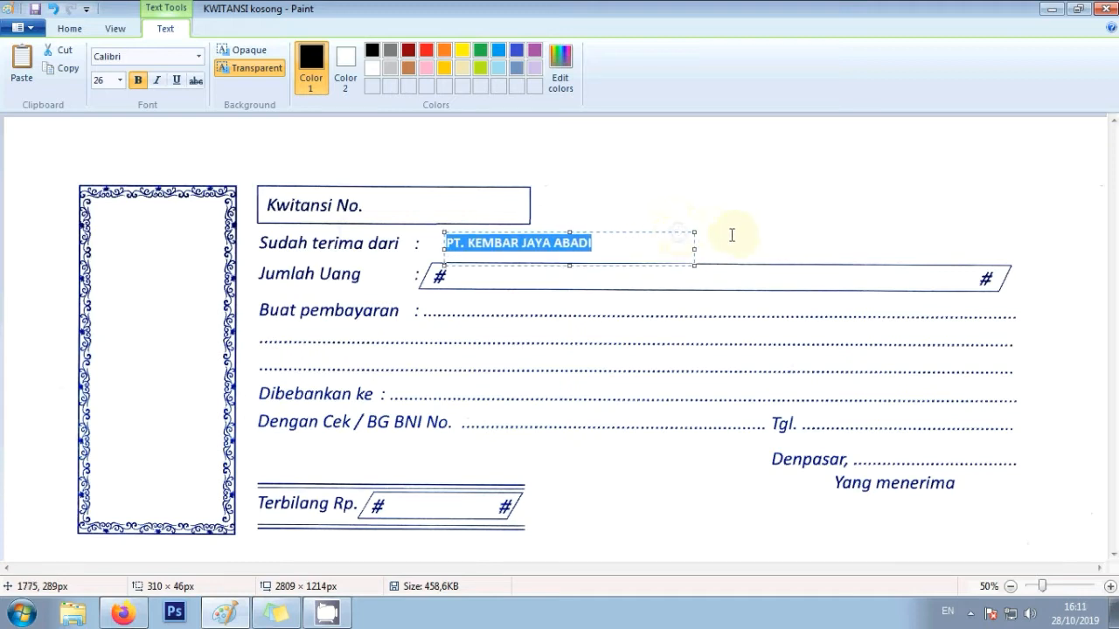
{"action": "left_click", "coordinate": [712, 193]}
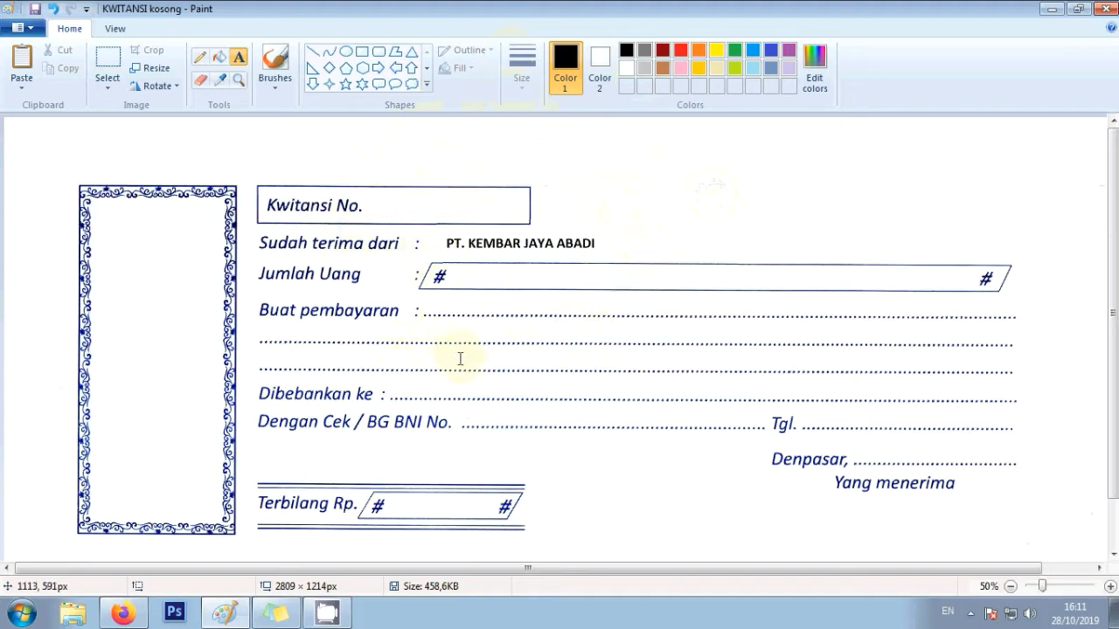
- Type 10.000.000,- in the Terbilang Rp. box, shift it down slightly, and commit
{"action": "left_click", "coordinate": [393, 511]}
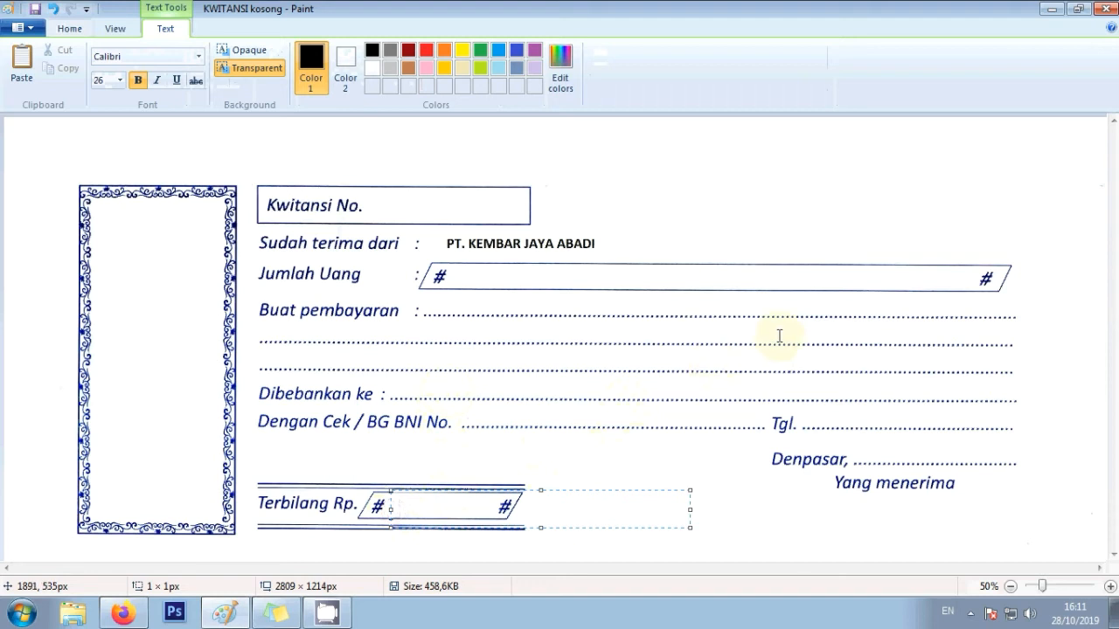
{"action": "type", "text": "10.000.000,-"}
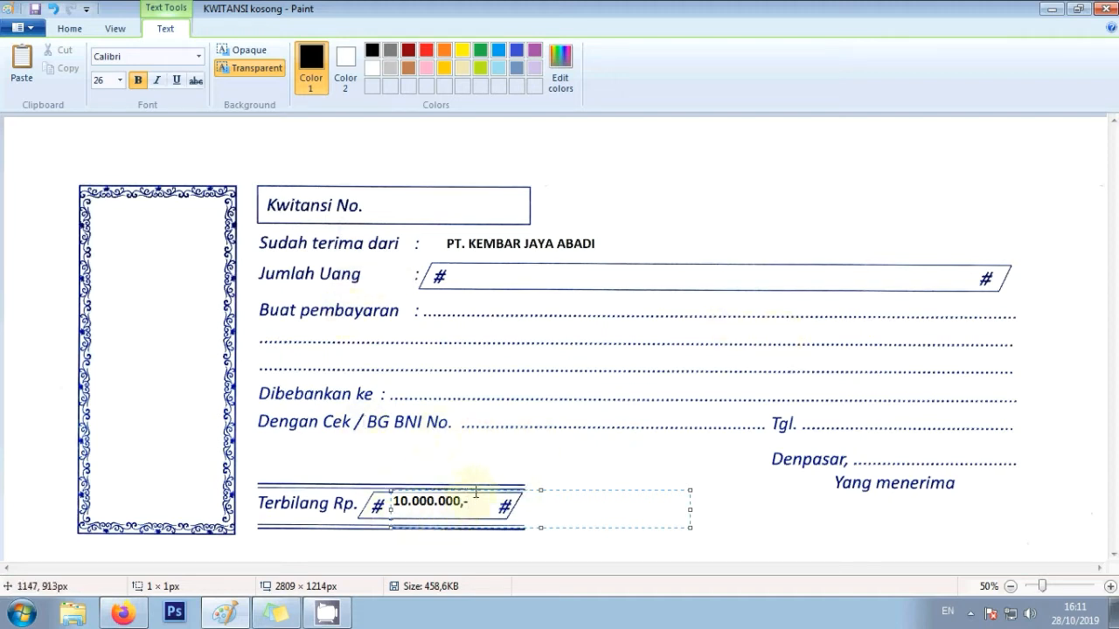
{"action": "left_click_drag", "start_coordinate": [542, 490], "coordinate": [542, 497]}
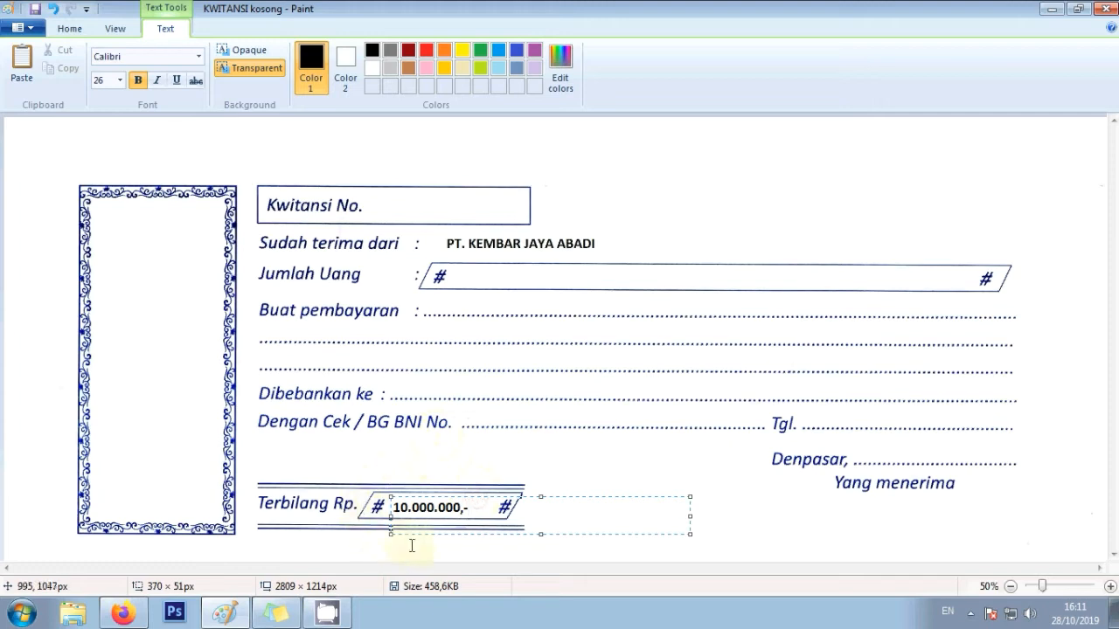
{"action": "left_click", "coordinate": [502, 454]}
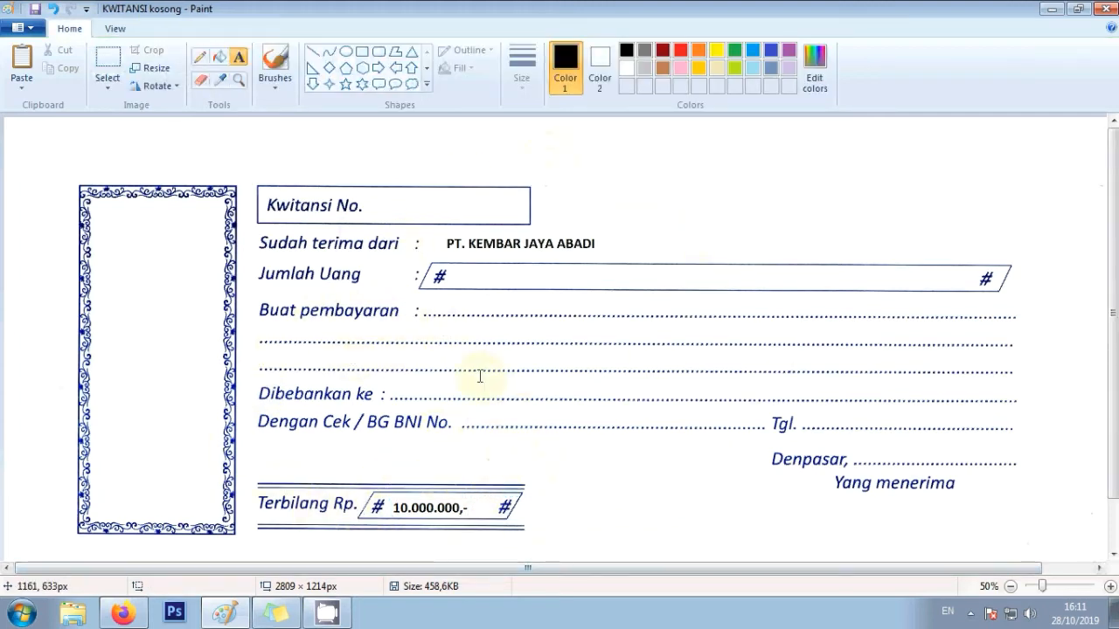
- Write SEPULUH JUTA RUPIAH in the Jumlah Uang field, centred and committed
{"action": "left_click", "coordinate": [457, 271]}
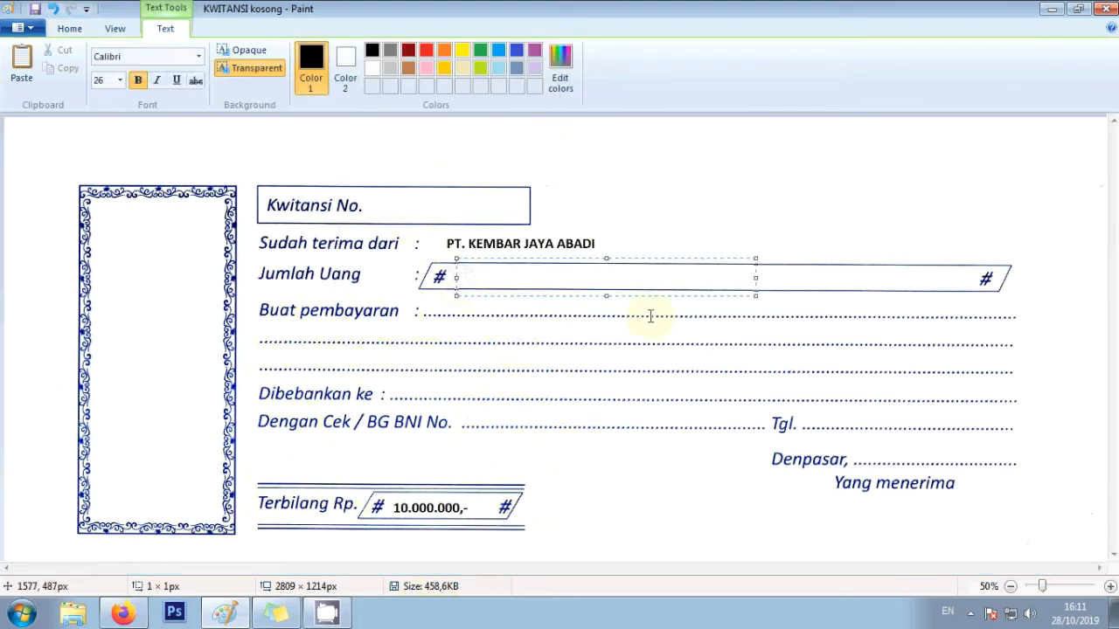
{"action": "type", "text": "SEPULUH JU"}
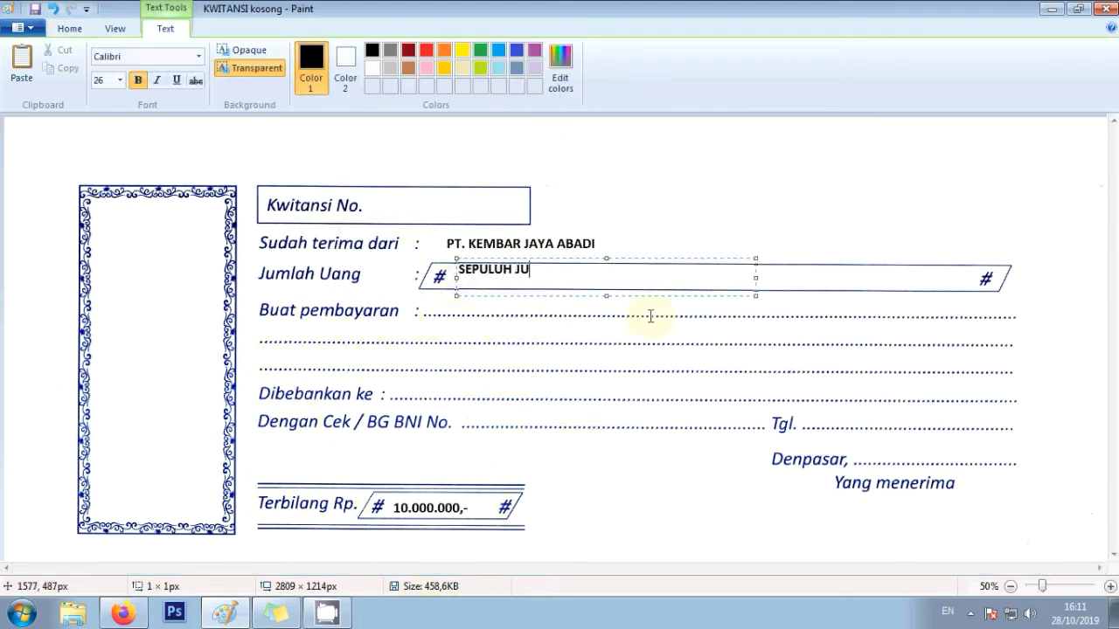
{"action": "type", "text": "TA RUPIAH"}
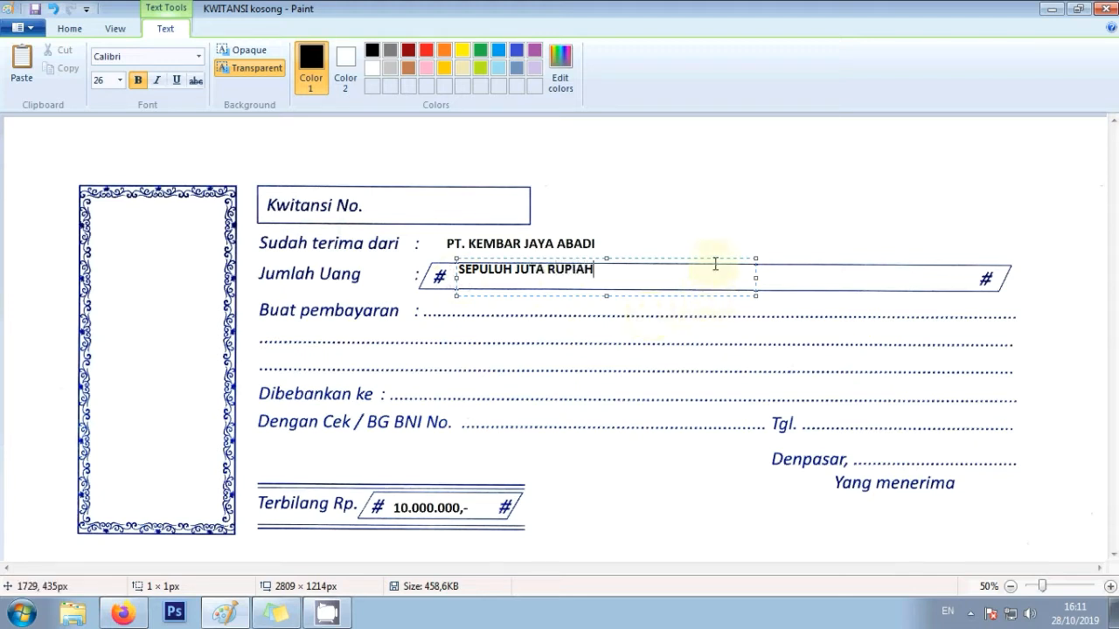
{"action": "left_click_drag", "start_coordinate": [713, 256], "coordinate": [714, 265]}
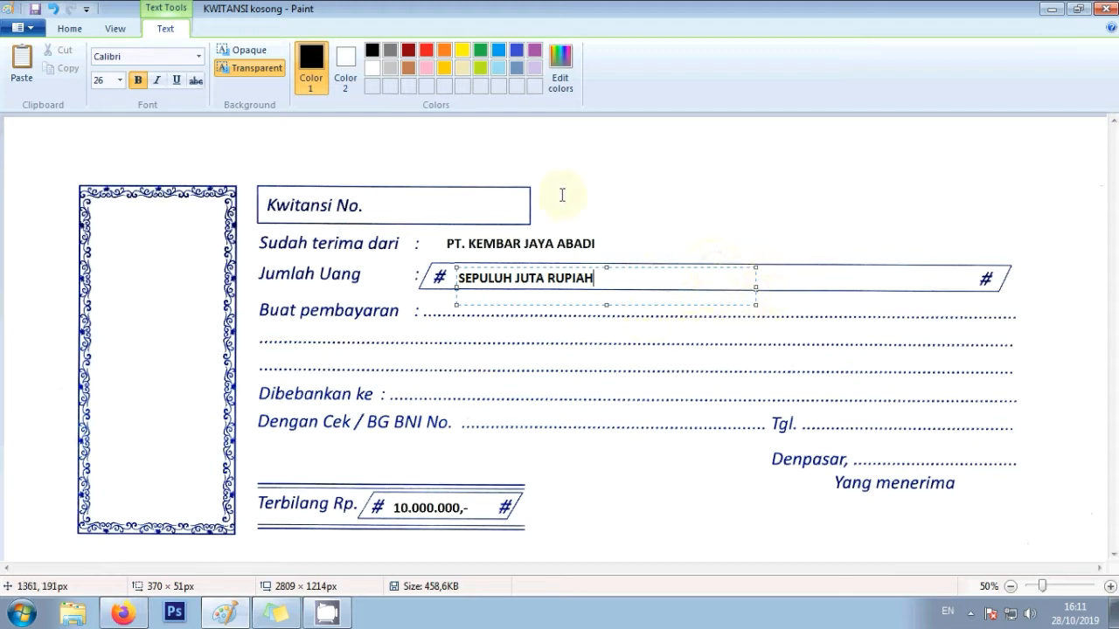
{"action": "left_click", "coordinate": [529, 356]}
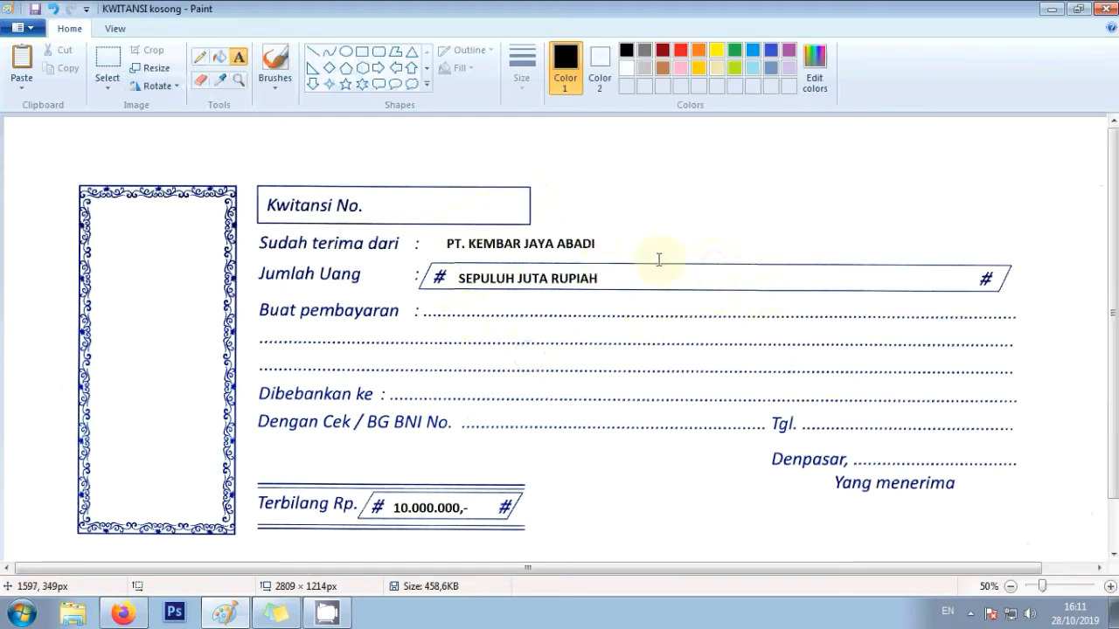
- Write PENJUALAN BUAH KELAPA SEBANYAK ......BUTIR on the Buat pembayaran line, correcting typos
{"action": "left_click", "coordinate": [429, 308]}
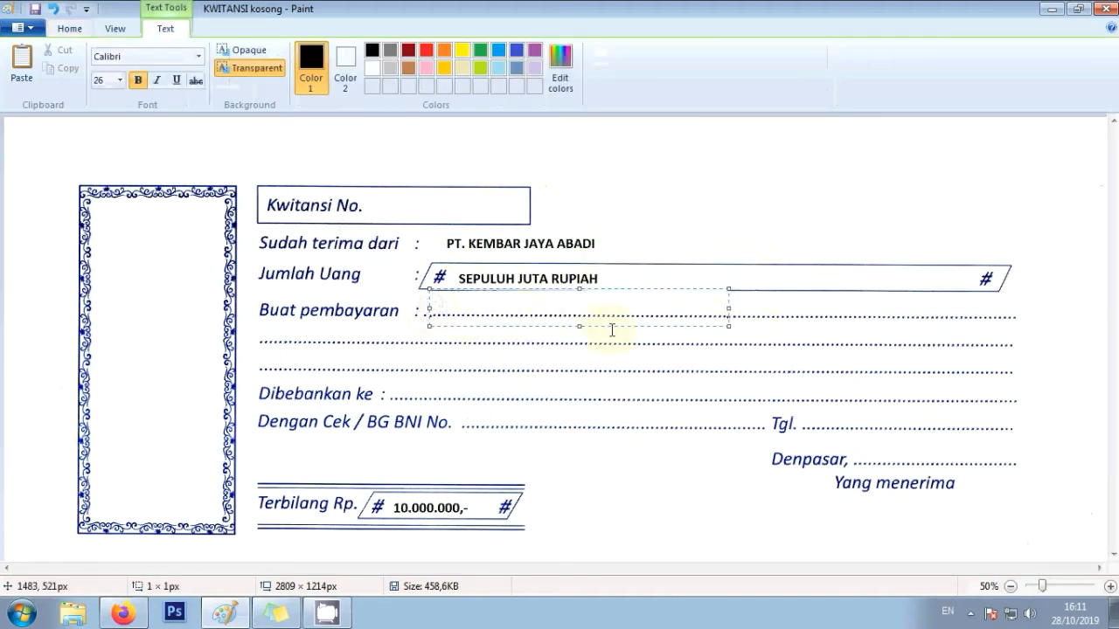
{"action": "type", "text": "PEMBELIAN"}
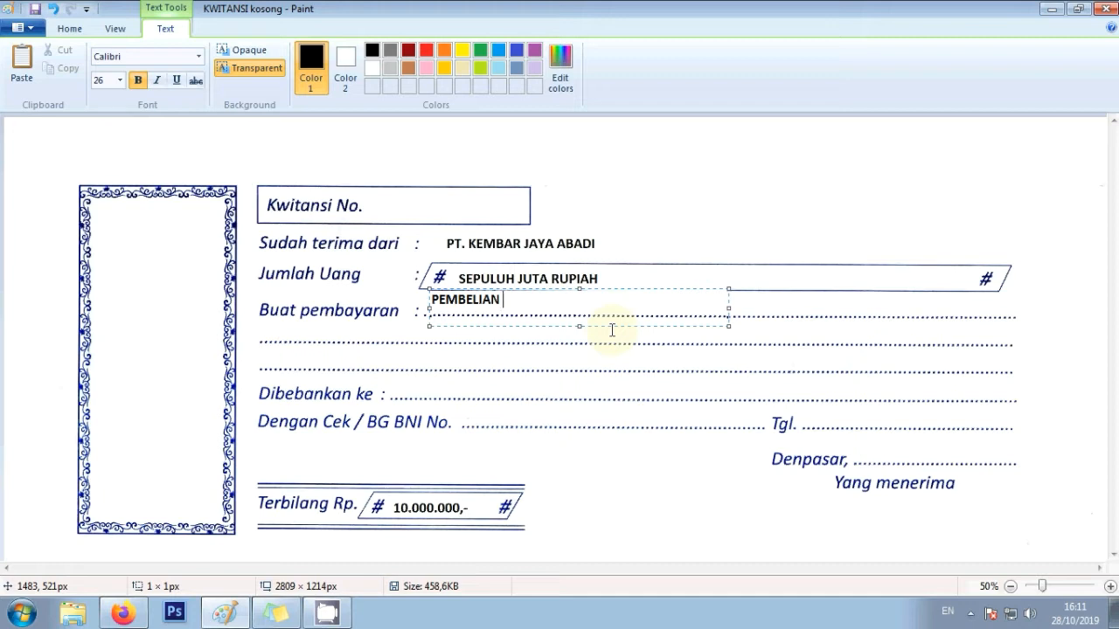
{"action": "key", "text": "BackSpace"}
{"action": "key", "text": "BackSpace"}
{"action": "key", "text": "BackSpace"}
{"action": "key", "text": "BackSpace"}
{"action": "key", "text": "BackSpace"}
{"action": "key", "text": "BackSpace"}
{"action": "key", "text": "BackSpace"}
{"action": "key", "text": "BackSpace"}
{"action": "type", "text": "NJUAAL"}
{"action": "key", "text": "BackSpace"}
{"action": "key", "text": "BackSpace"}
{"action": "type", "text": "LAN KELAPA"}
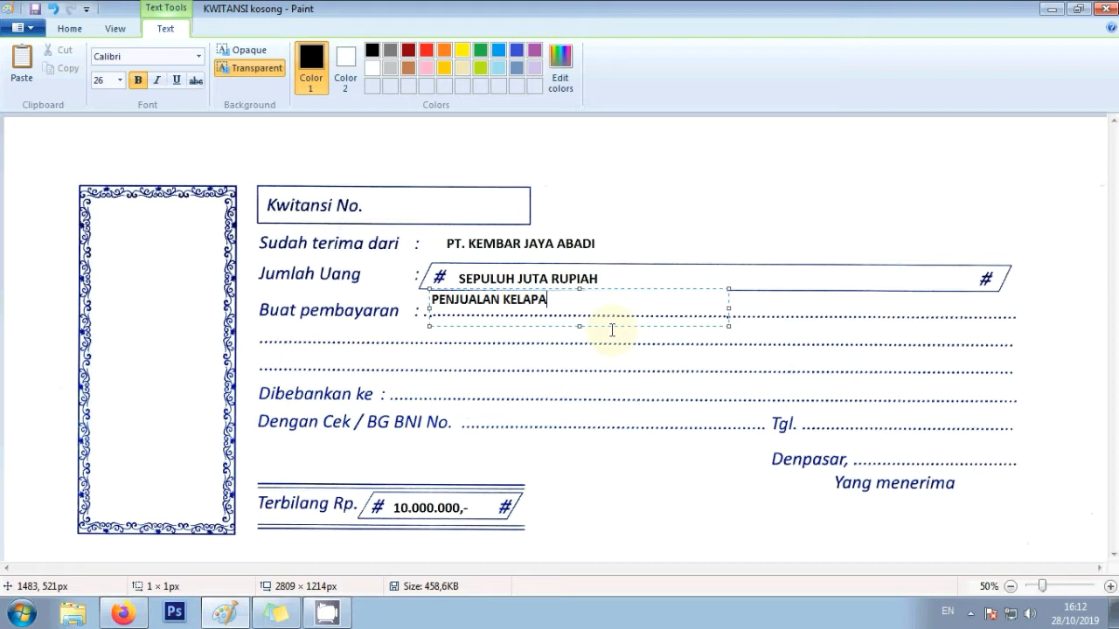
{"action": "key", "text": "BackSpace"}
{"action": "key", "text": "BackSpace"}
{"action": "key", "text": "BackSpace"}
{"action": "key", "text": "BackSpace"}
{"action": "key", "text": "BackSpace"}
{"action": "key", "text": "BackSpace"}
{"action": "type", "text": "BUAH KELAPA"}
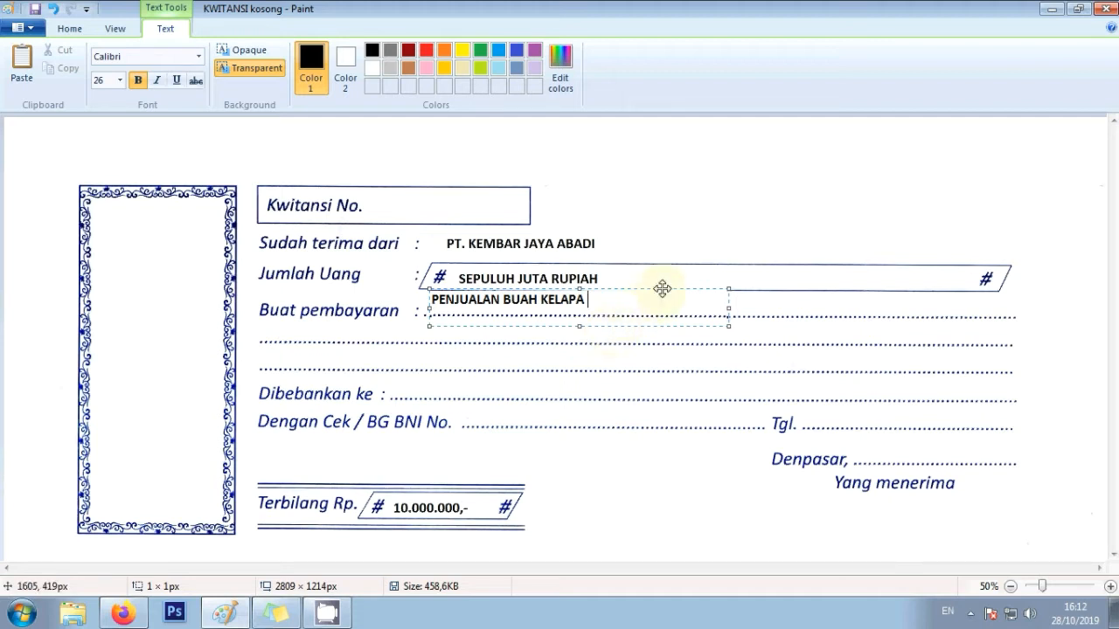
{"action": "left_click_drag", "start_coordinate": [663, 288], "coordinate": [665, 295]}
{"action": "type", "text": "SEBANYAK ......"}
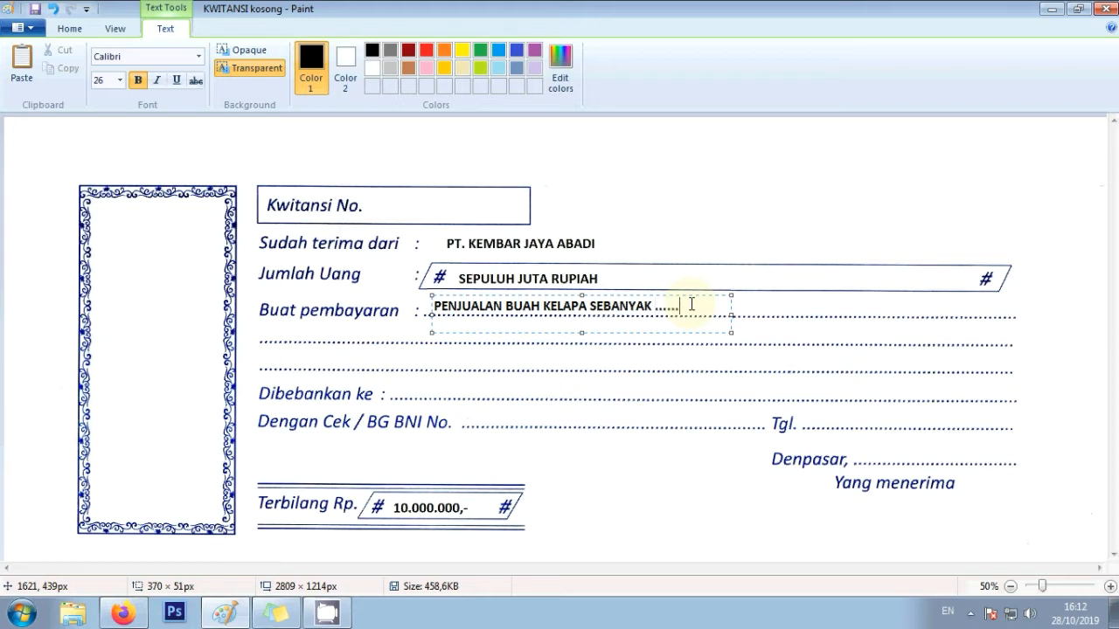
{"action": "type", "text": "BUTIR"}
{"action": "left_click", "coordinate": [772, 339]}
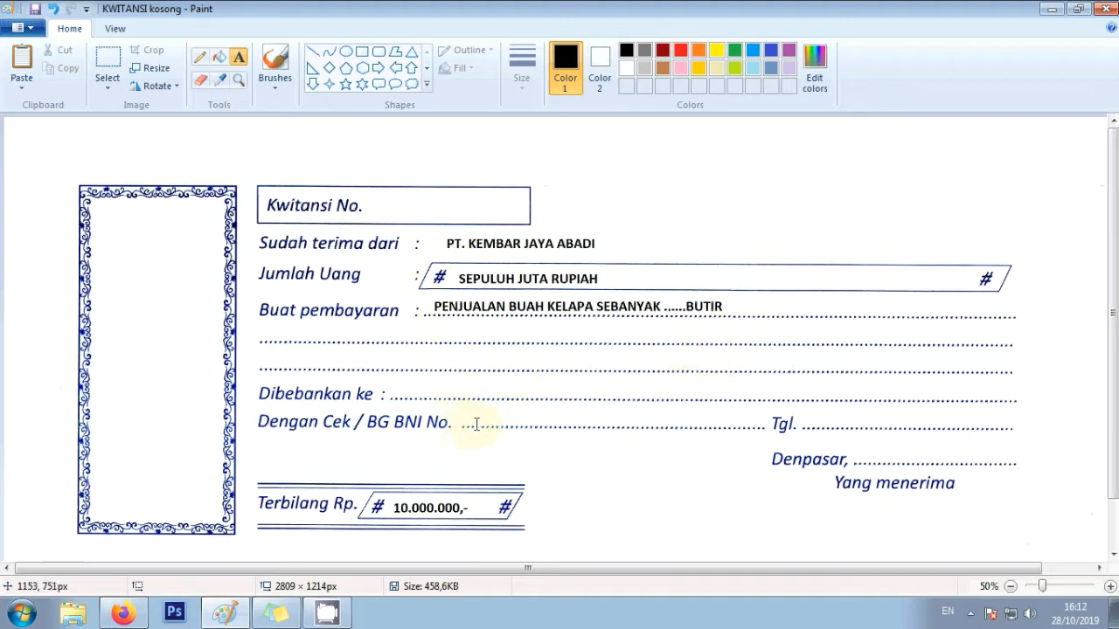
- Write CEK NO. TM followed by the cheque number on the BNI No. line
{"action": "left_click", "coordinate": [476, 425]}
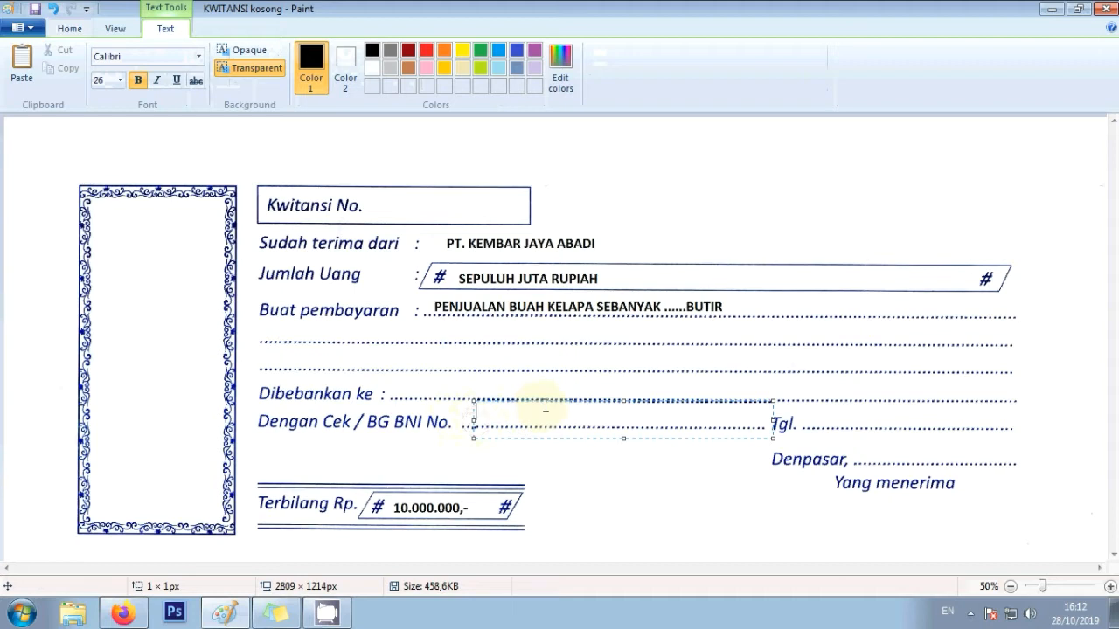
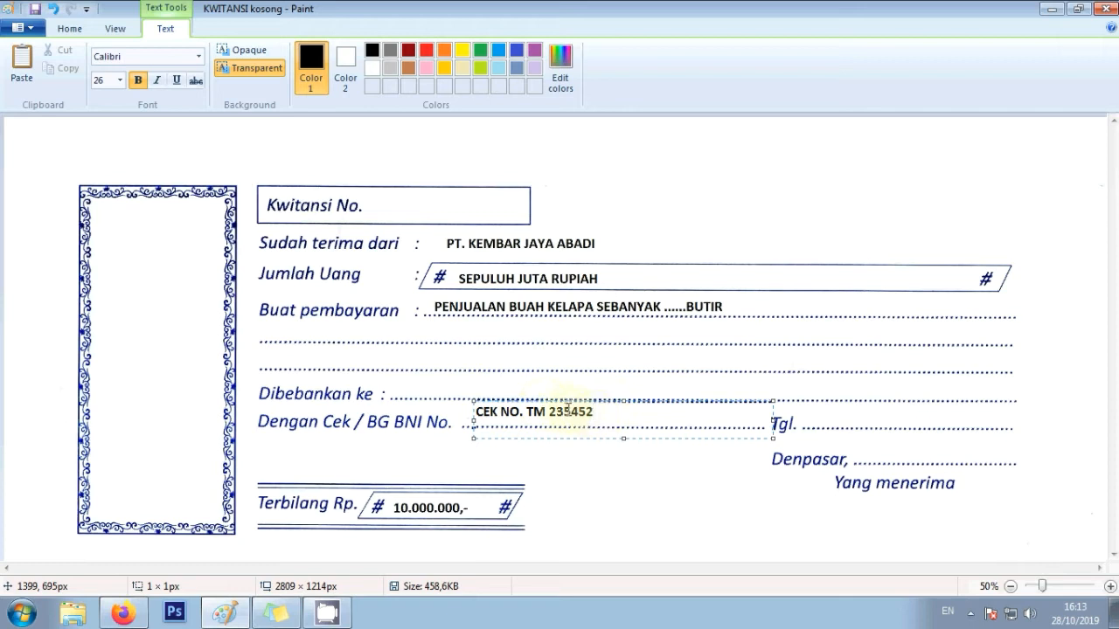
{"action": "left_click", "coordinate": [584, 467]}
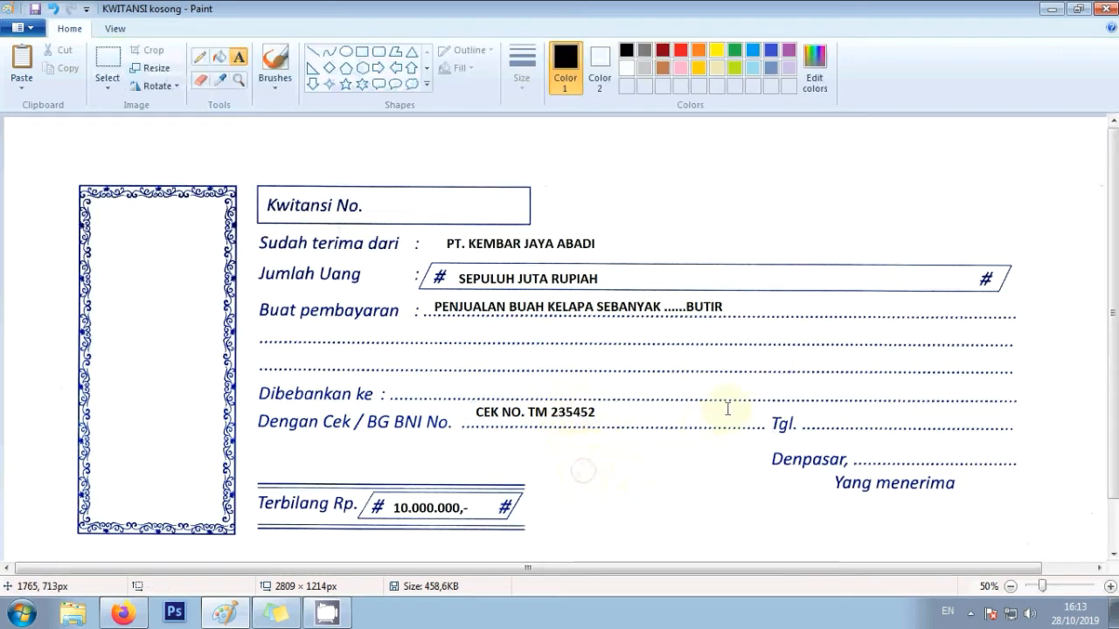
- Add 28 OKTOBER 2019 on the Tgl. line, nudged into place
{"action": "left_click", "coordinate": [815, 420]}
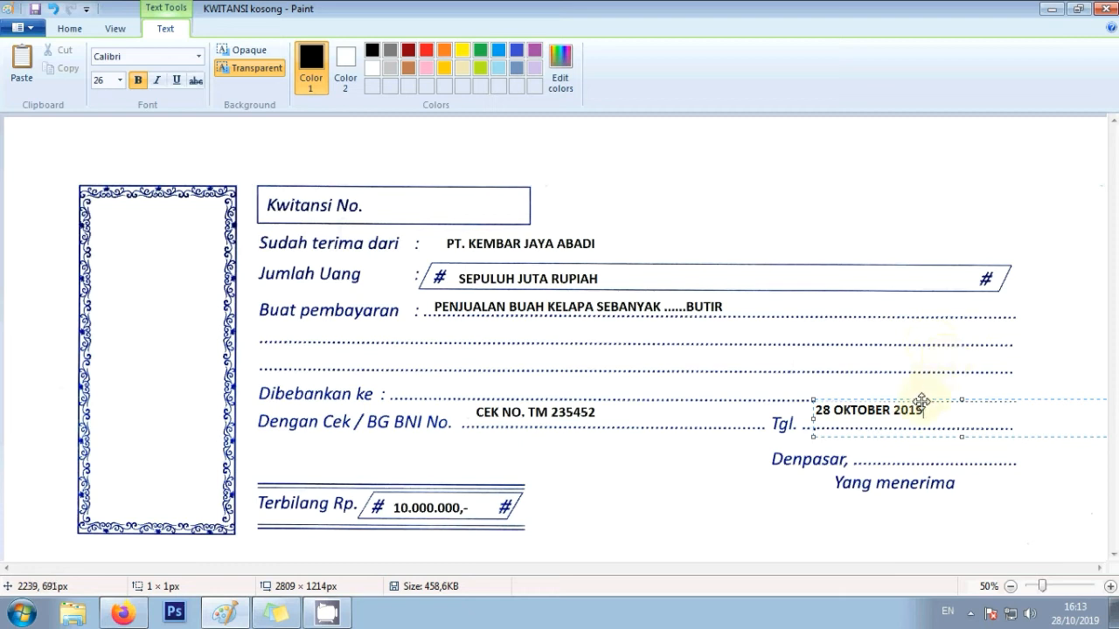
{"action": "left_click_drag", "start_coordinate": [922, 397], "coordinate": [922, 407]}
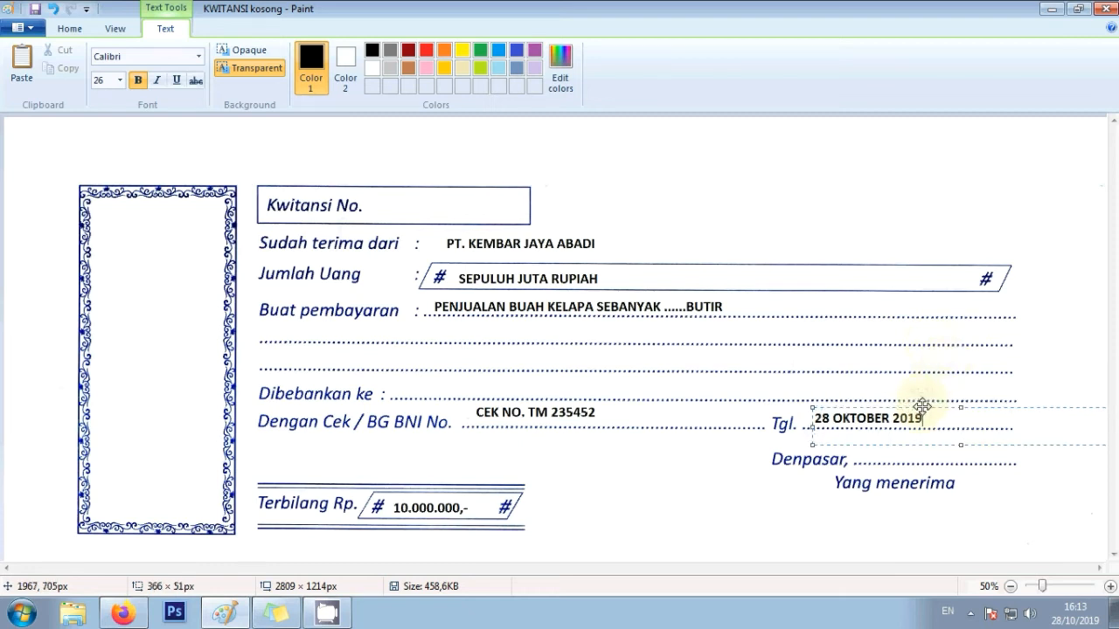
{"action": "left_click", "coordinate": [808, 500]}
- Add 27 OKTOBER 2019 on the Denpasar line, nudged into place
{"action": "left_click", "coordinate": [876, 456]}
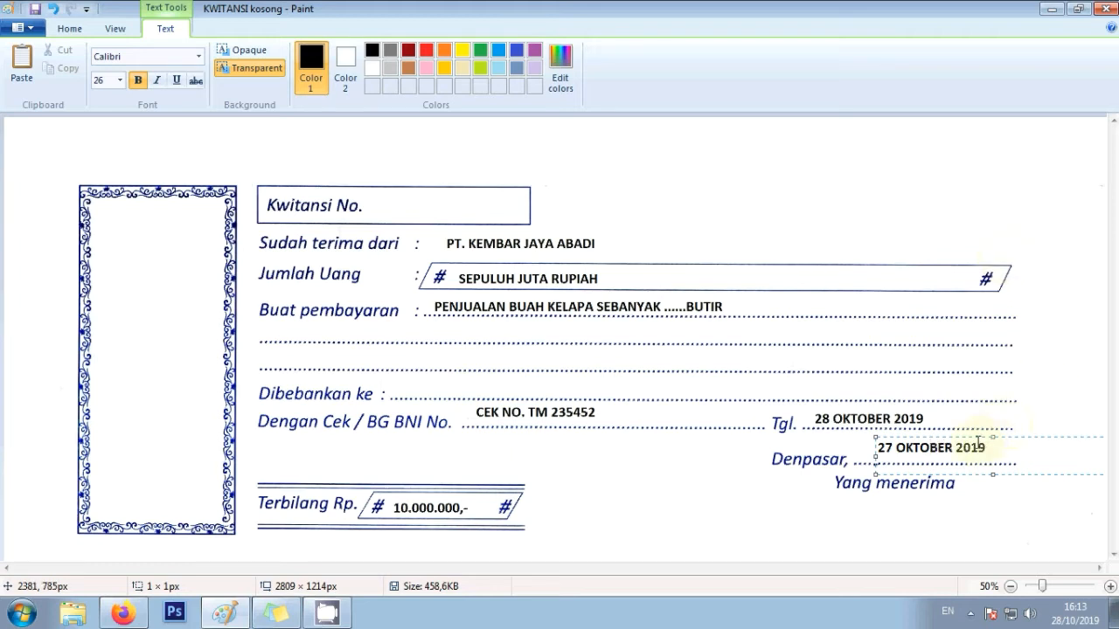
{"action": "left_click_drag", "start_coordinate": [977, 435], "coordinate": [968, 439]}
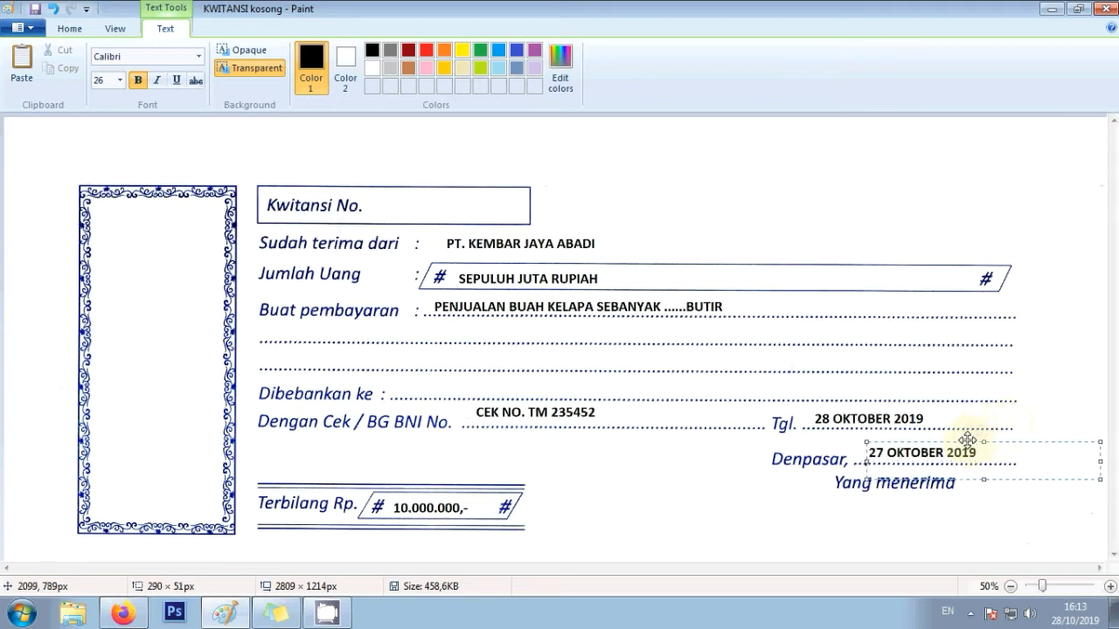
{"action": "left_click", "coordinate": [829, 517]}
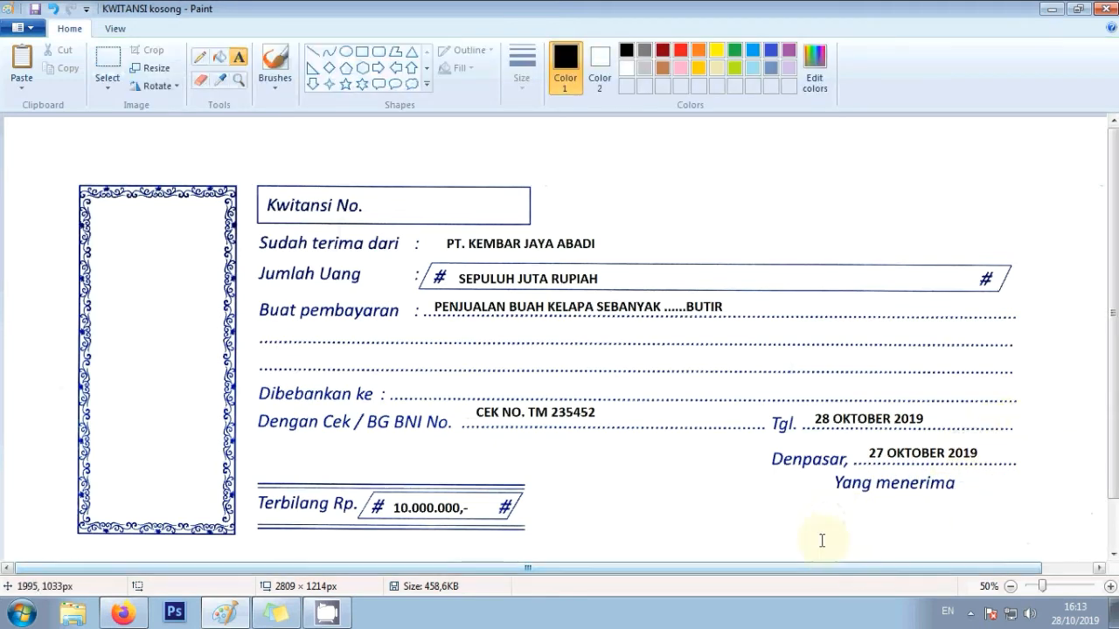
{"action": "left_click", "coordinate": [827, 531]}
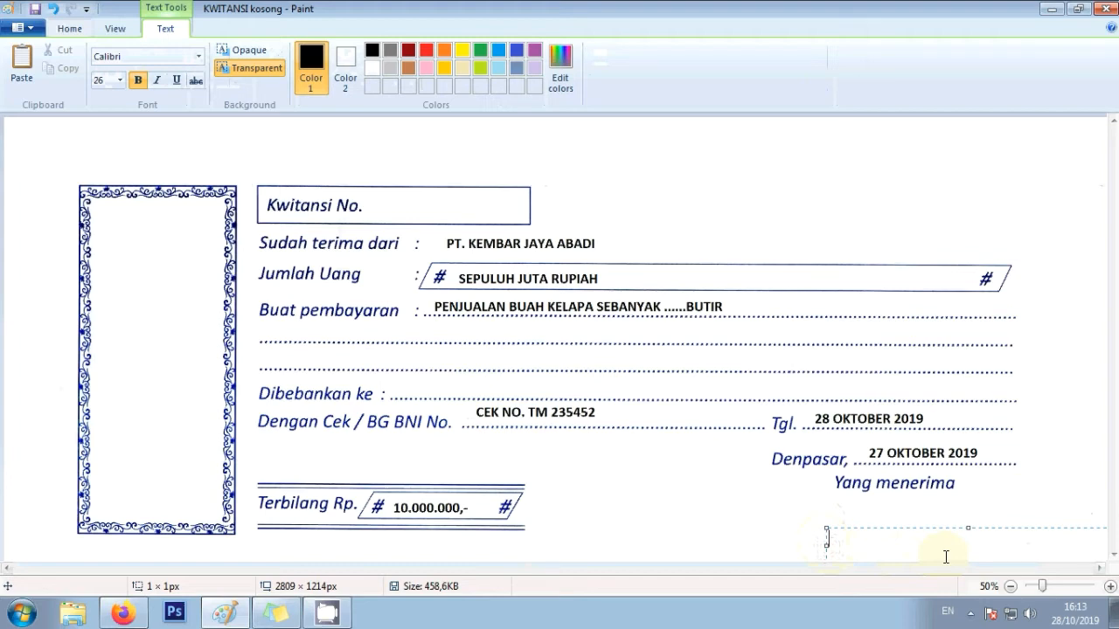
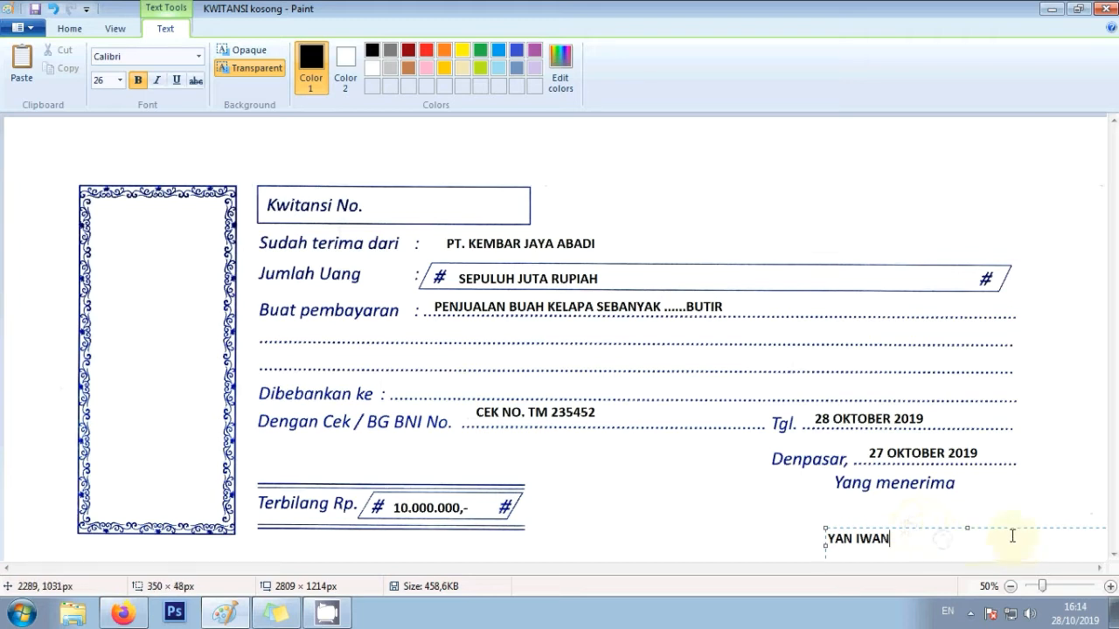
- Type the recipient's name below Yang menerima, move and shrink its box, then commit
{"action": "left_click_drag", "start_coordinate": [1006, 527], "coordinate": [1028, 509]}
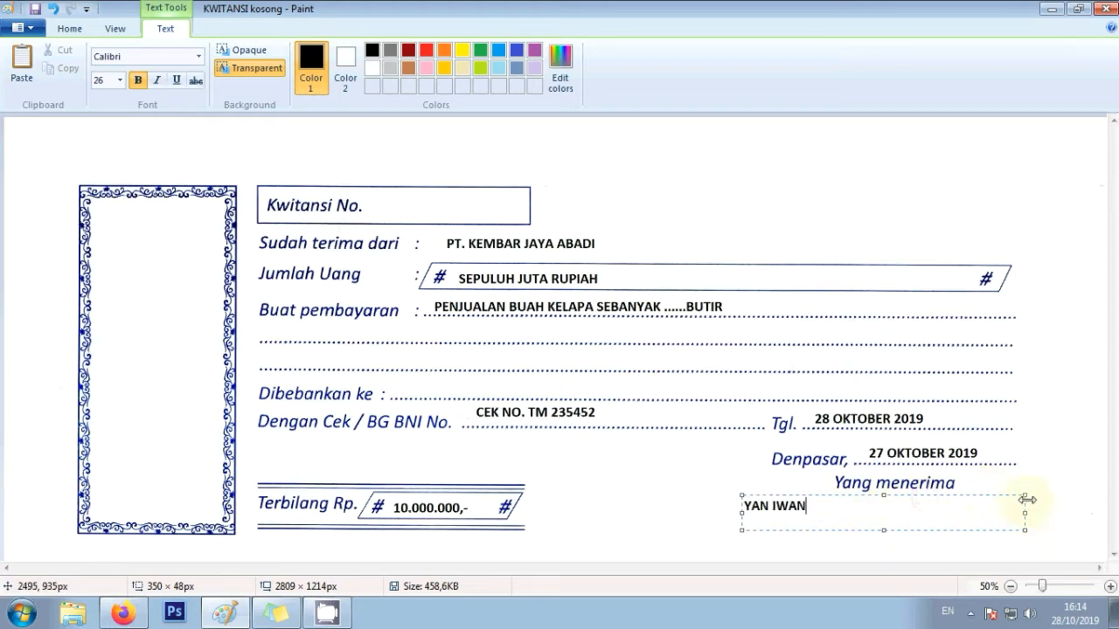
{"action": "left_click_drag", "start_coordinate": [1023, 496], "coordinate": [985, 542]}
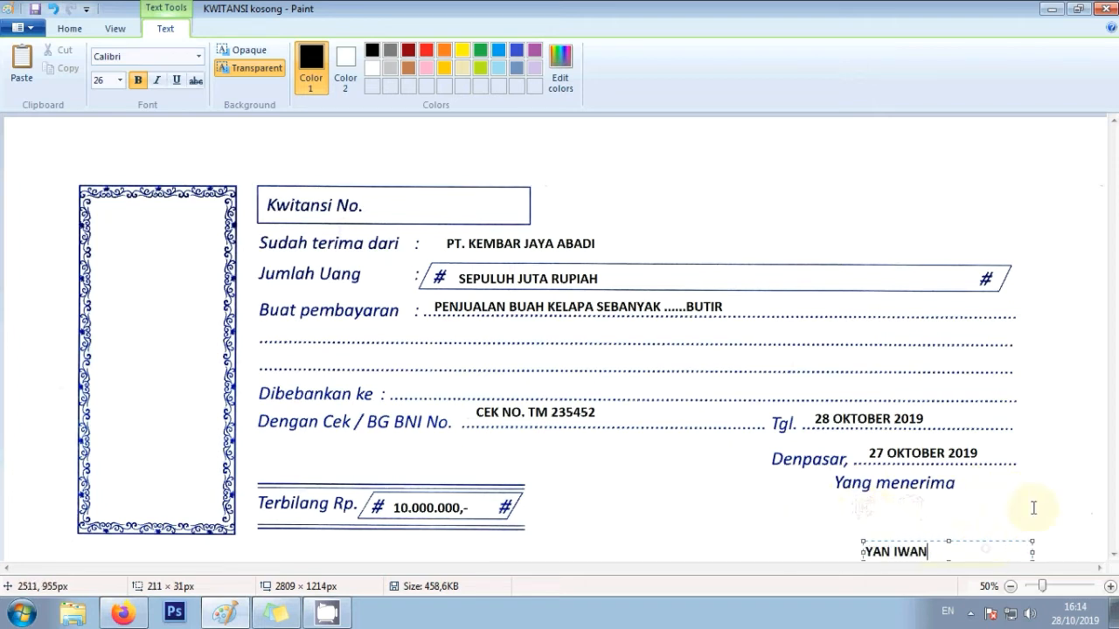
{"action": "left_click", "coordinate": [1035, 505]}
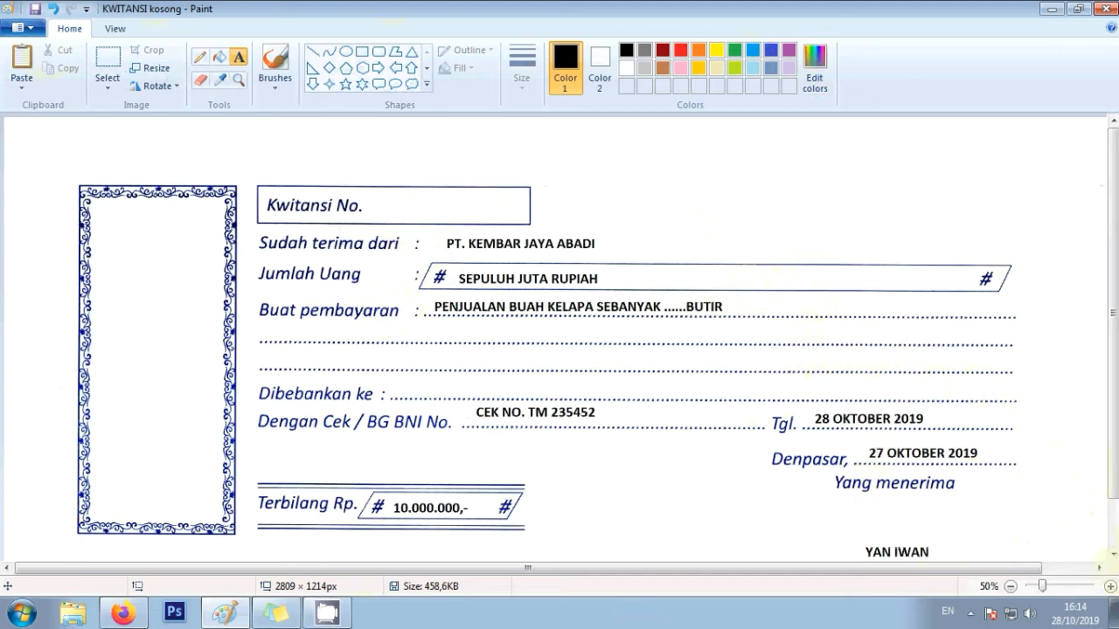
- Scroll down the receipt and click a few spots on the canvas
{"action": "scroll", "coordinate": [1115, 559], "scroll_direction": "down", "scroll_amount": 3}
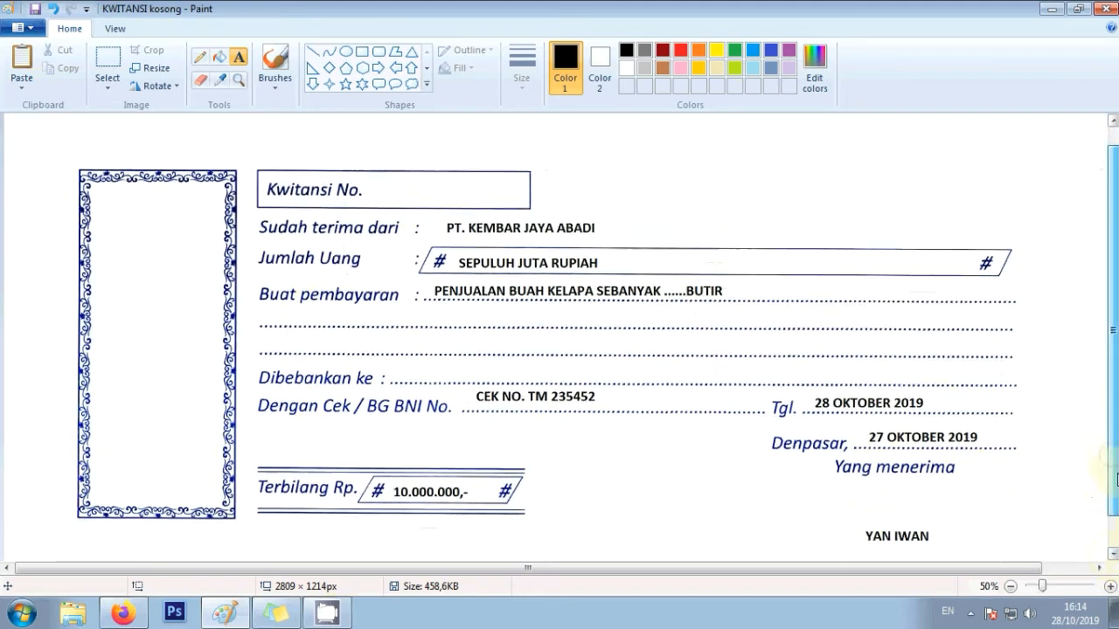
{"action": "scroll", "coordinate": [1109, 472], "scroll_direction": "down", "scroll_amount": 1}
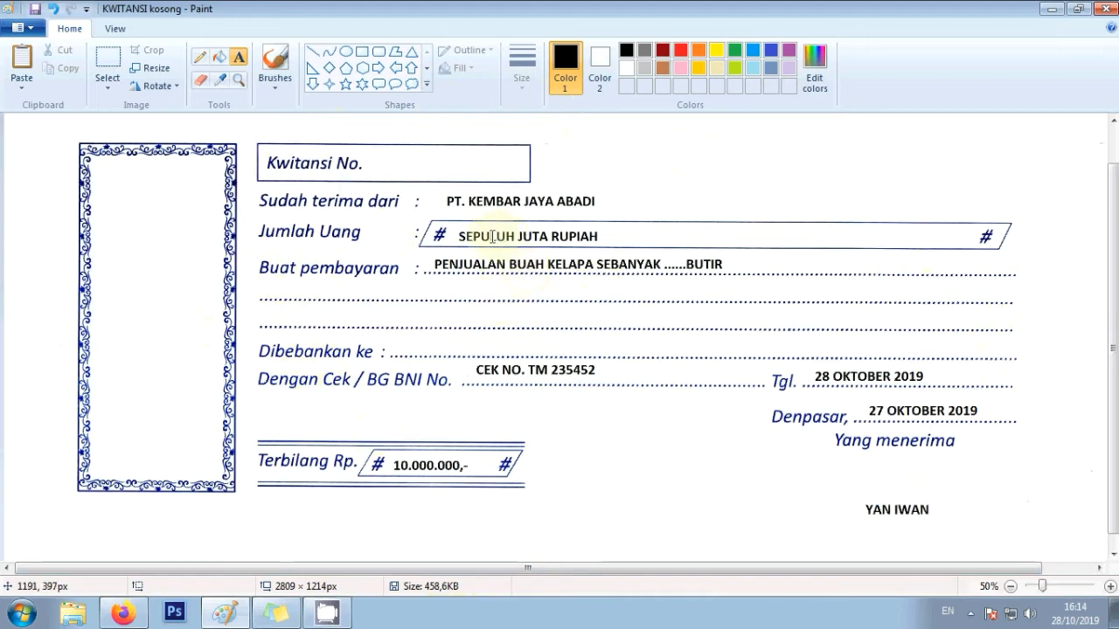
{"action": "left_click", "coordinate": [490, 200]}
{"action": "left_click", "coordinate": [489, 243]}
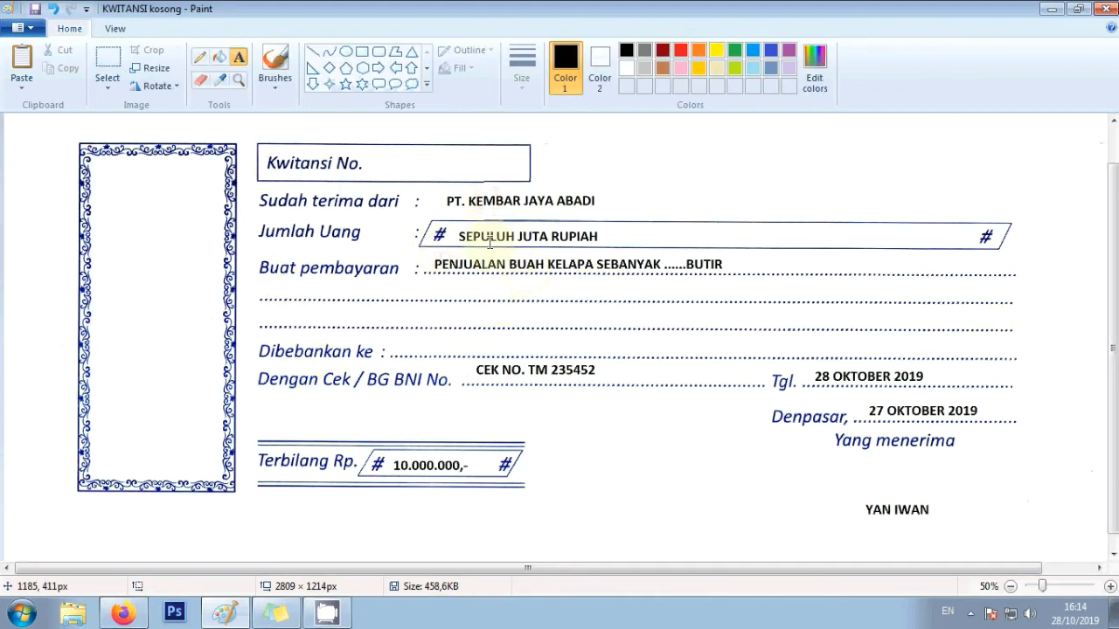
{"action": "left_click", "coordinate": [490, 262]}
{"action": "left_click", "coordinate": [499, 304]}
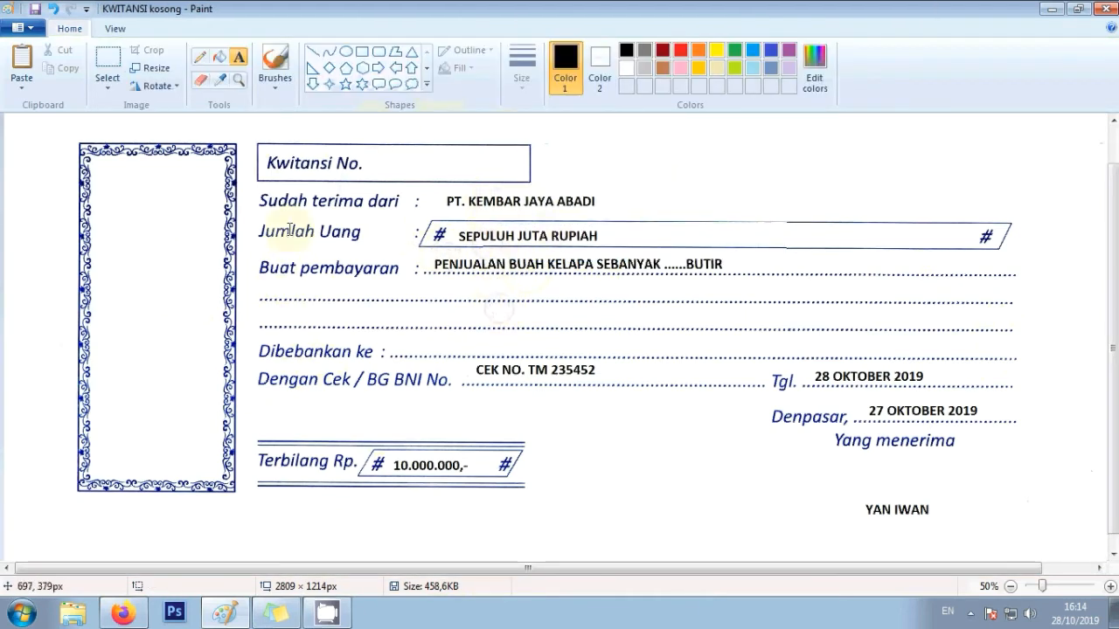
- Set up the Rectangle shape with no outline, solid fill and white fill colour
{"action": "left_click", "coordinate": [360, 56]}
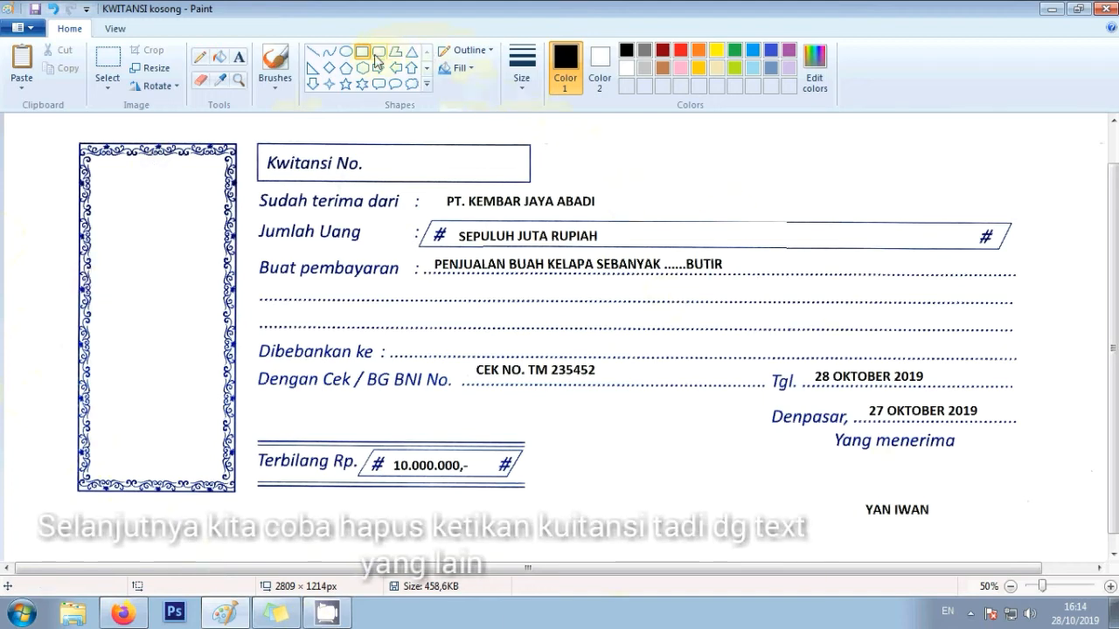
{"action": "left_click", "coordinate": [464, 53]}
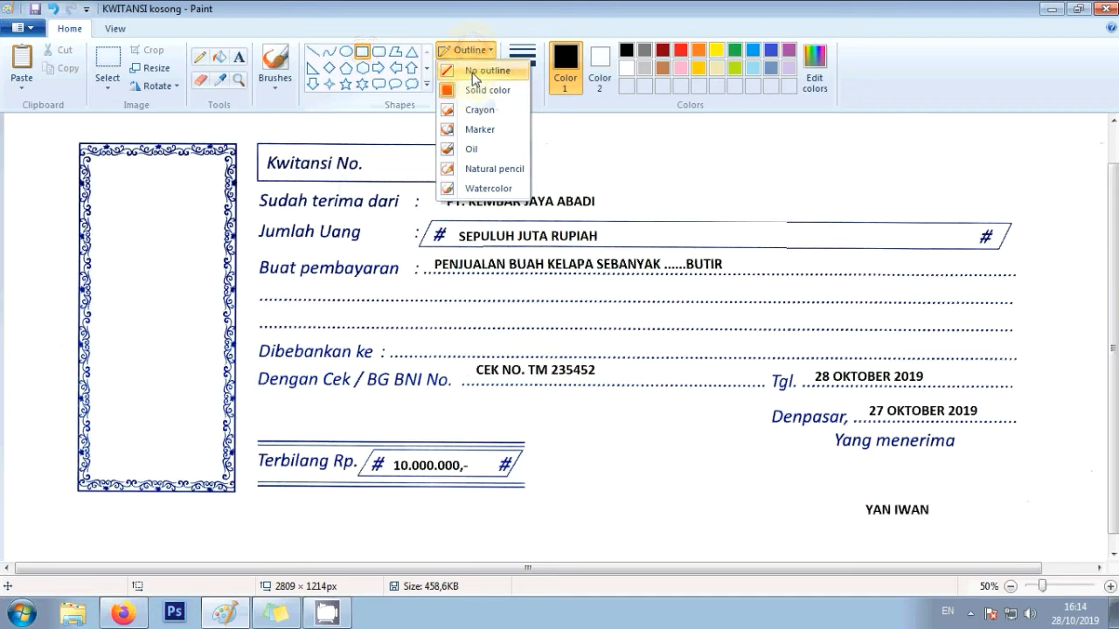
{"action": "left_click", "coordinate": [473, 73]}
{"action": "left_click", "coordinate": [470, 69]}
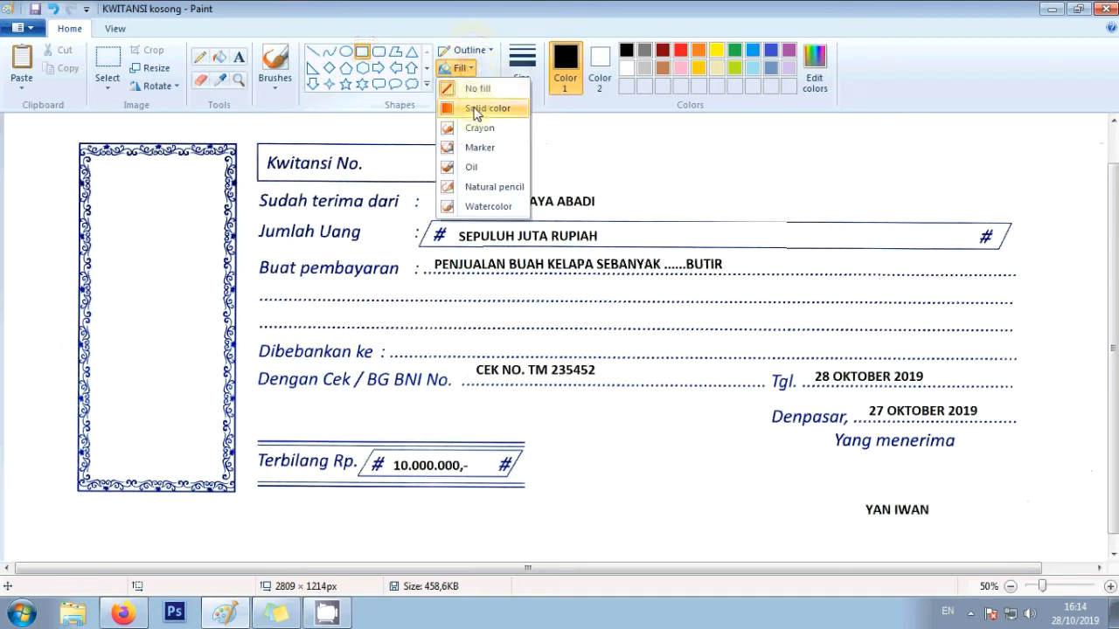
{"action": "left_click", "coordinate": [476, 110]}
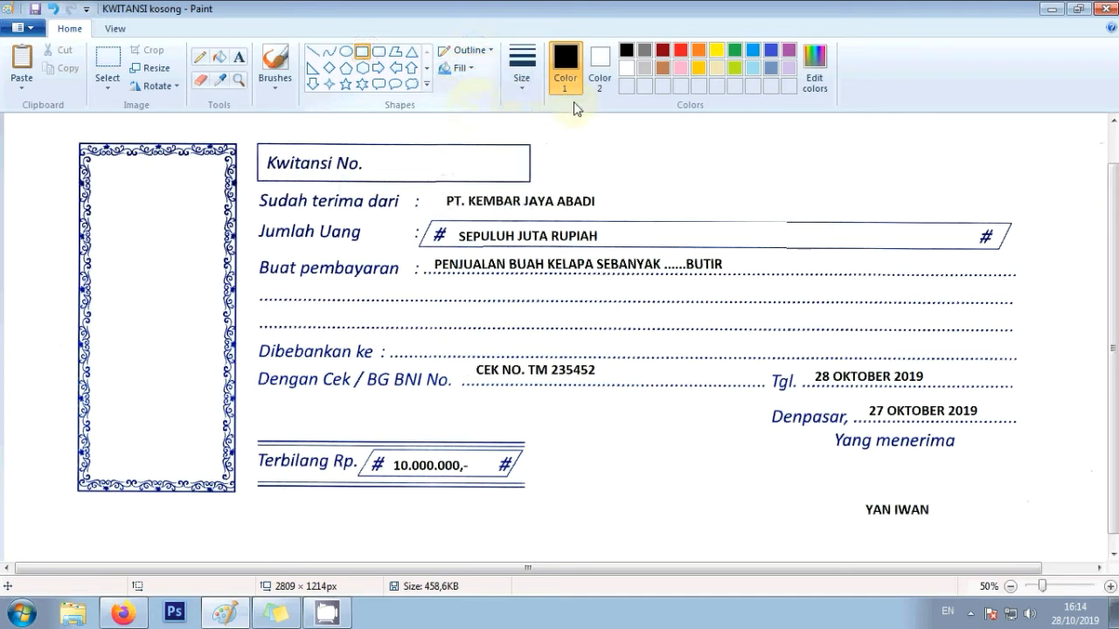
{"action": "left_click", "coordinate": [608, 67]}
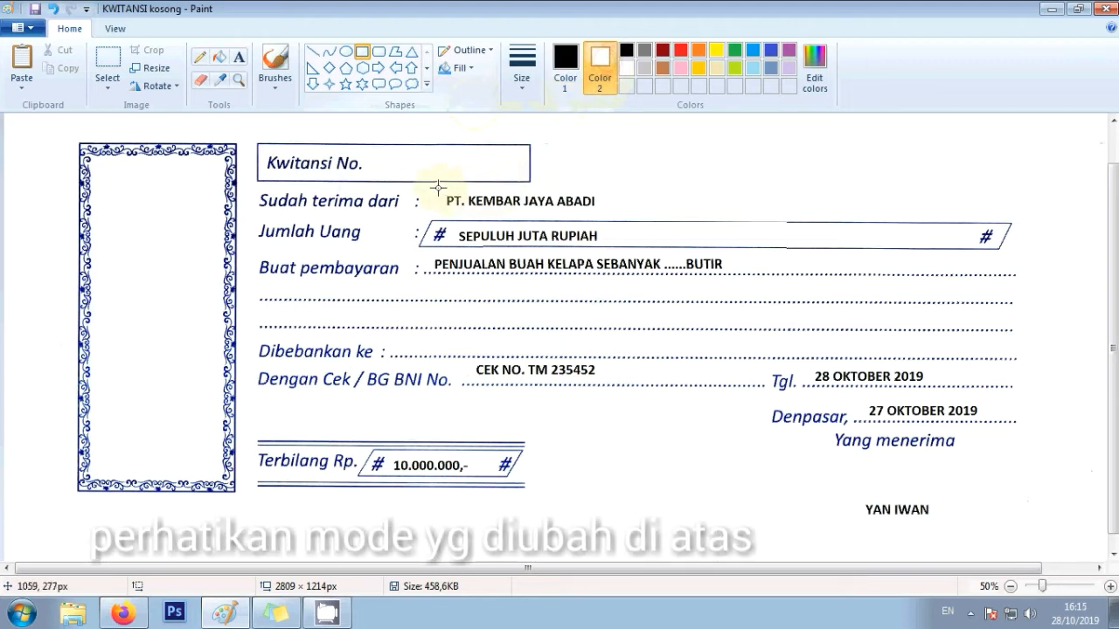
{"action": "left_click", "coordinate": [363, 52]}
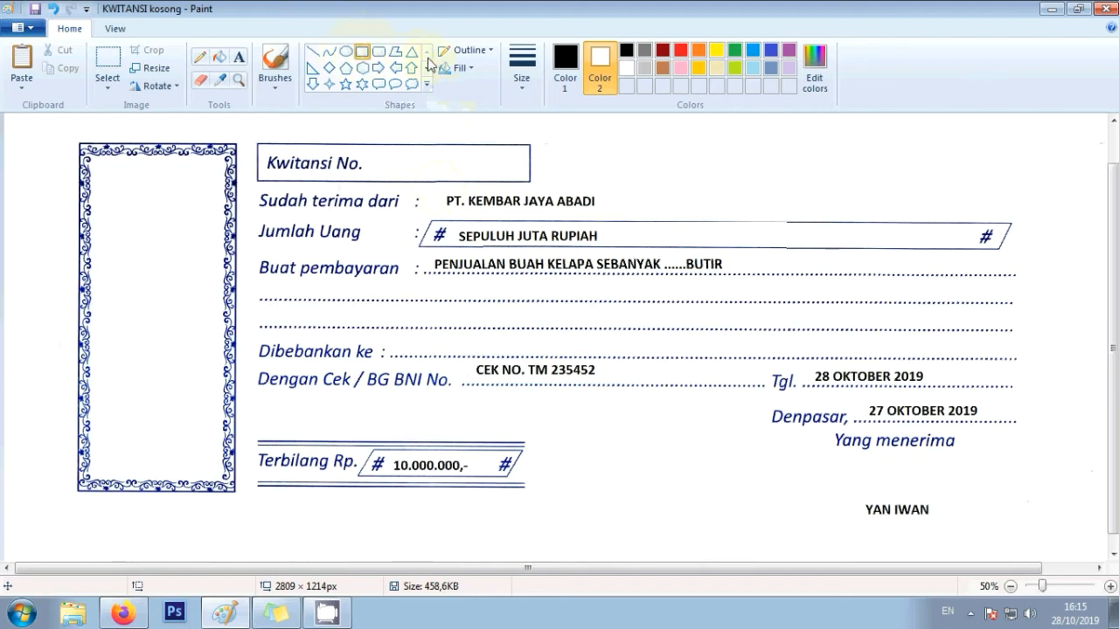
{"action": "left_click", "coordinate": [488, 55]}
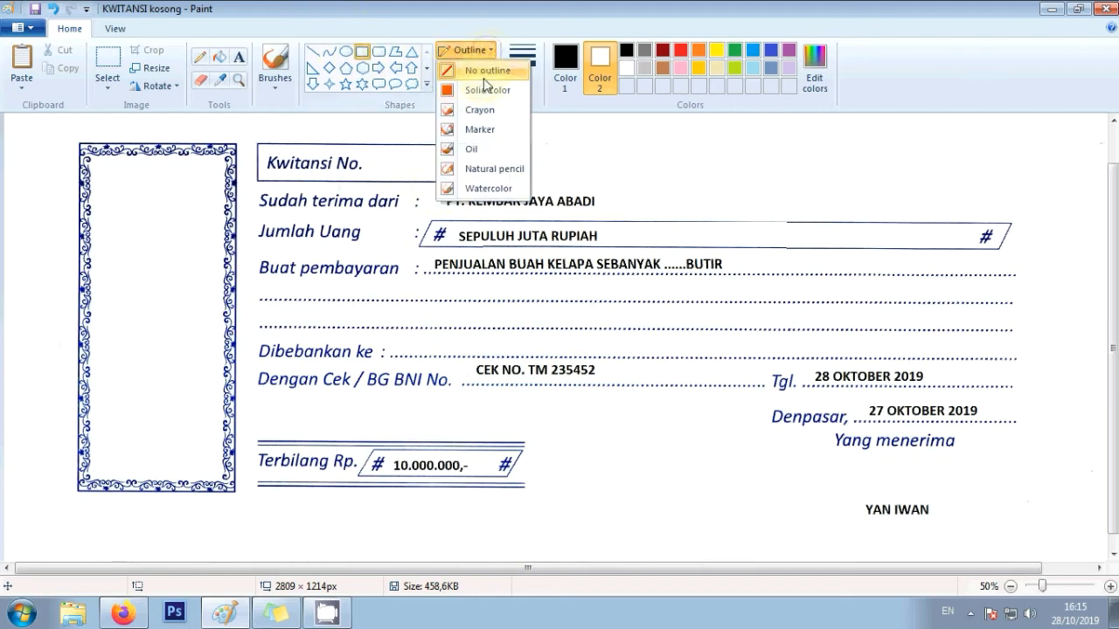
{"action": "left_click", "coordinate": [481, 75]}
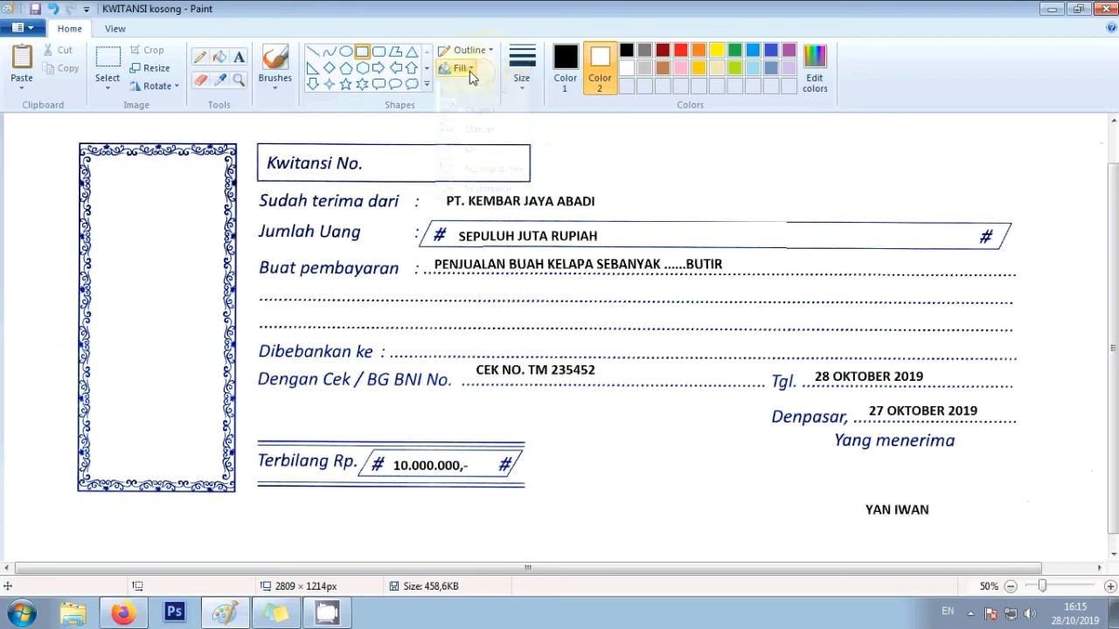
{"action": "left_click", "coordinate": [460, 69]}
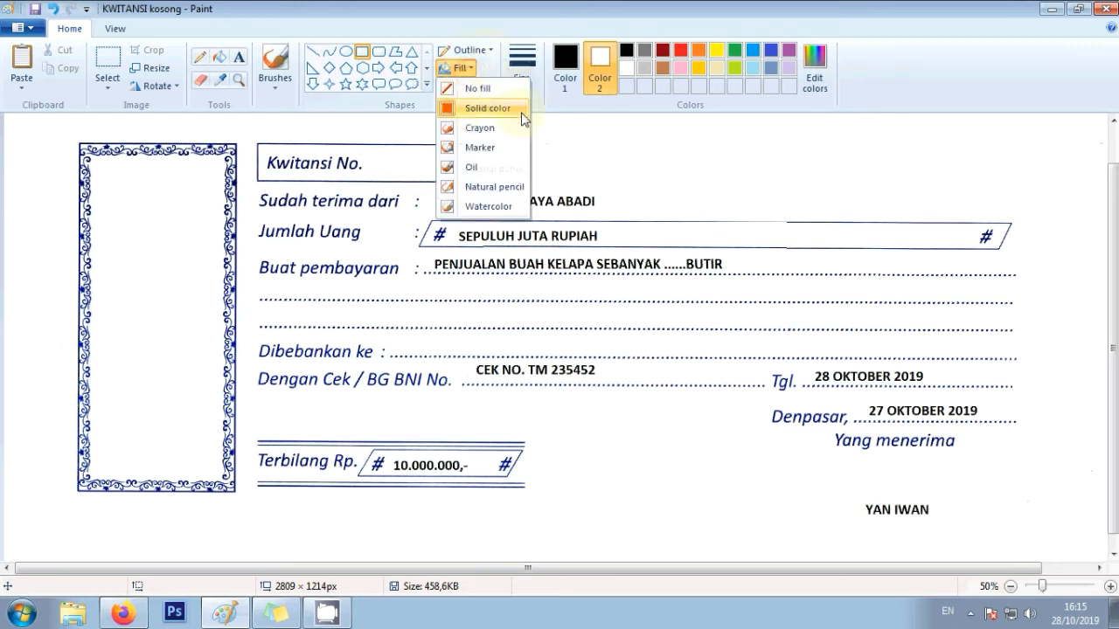
{"action": "left_click", "coordinate": [486, 112]}
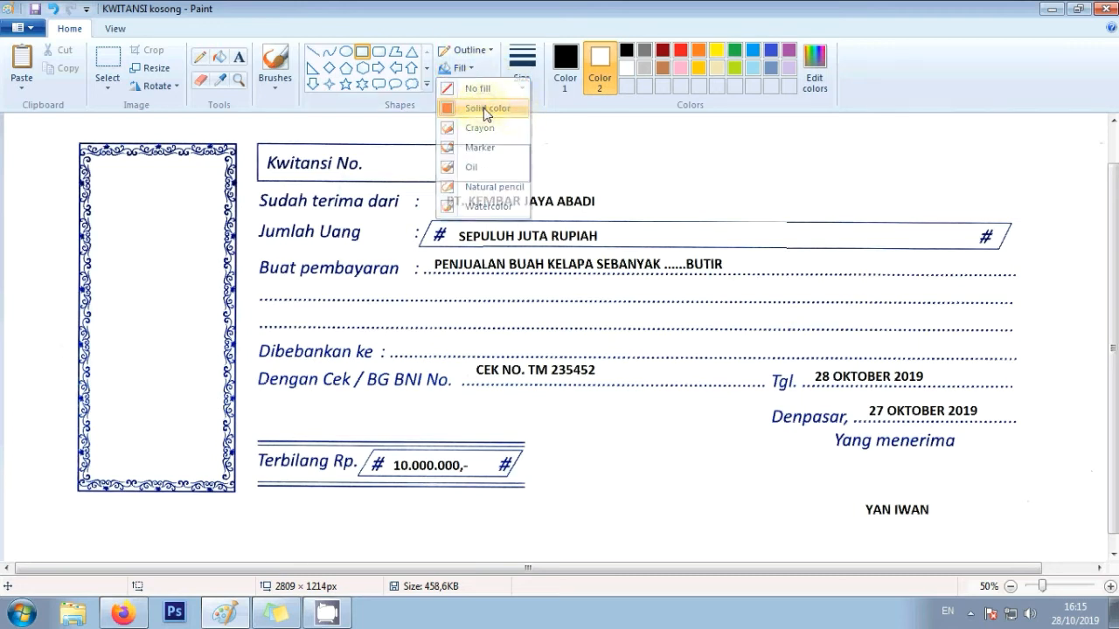
{"action": "left_click", "coordinate": [601, 66]}
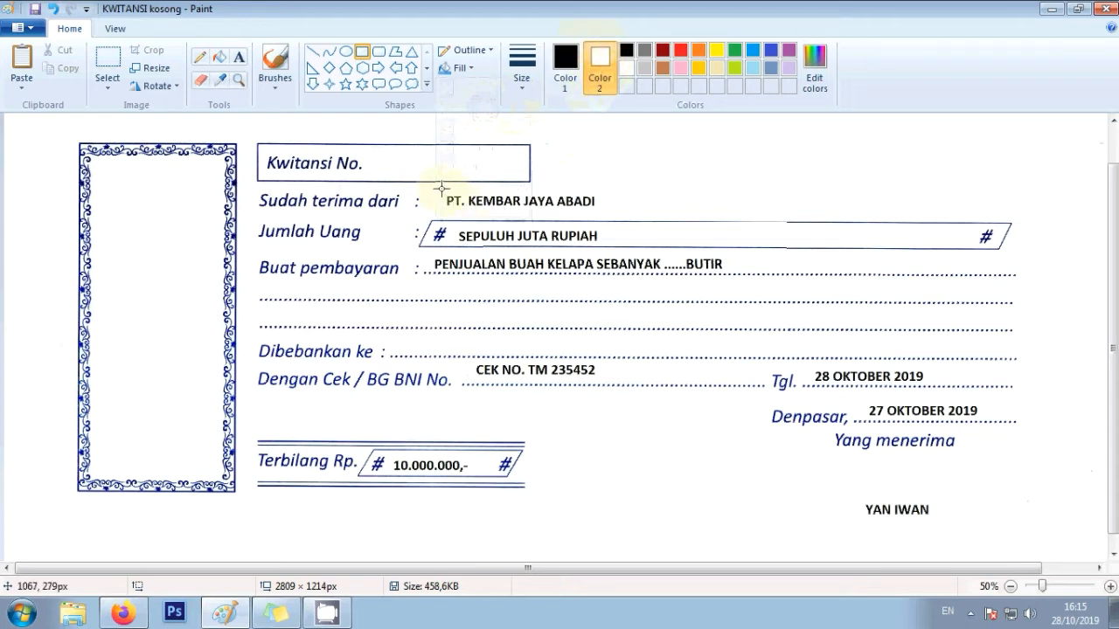
- Cover the payer name, amount in words and payment purpose with white rectangles
{"action": "left_click_drag", "start_coordinate": [439, 189], "coordinate": [606, 211]}
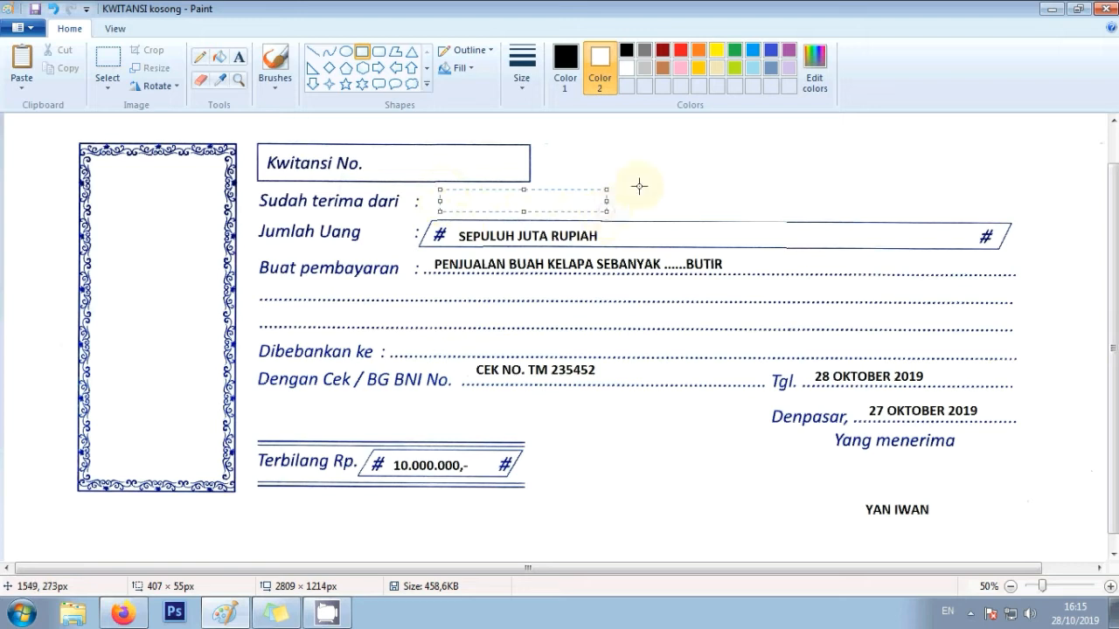
{"action": "left_click", "coordinate": [636, 190]}
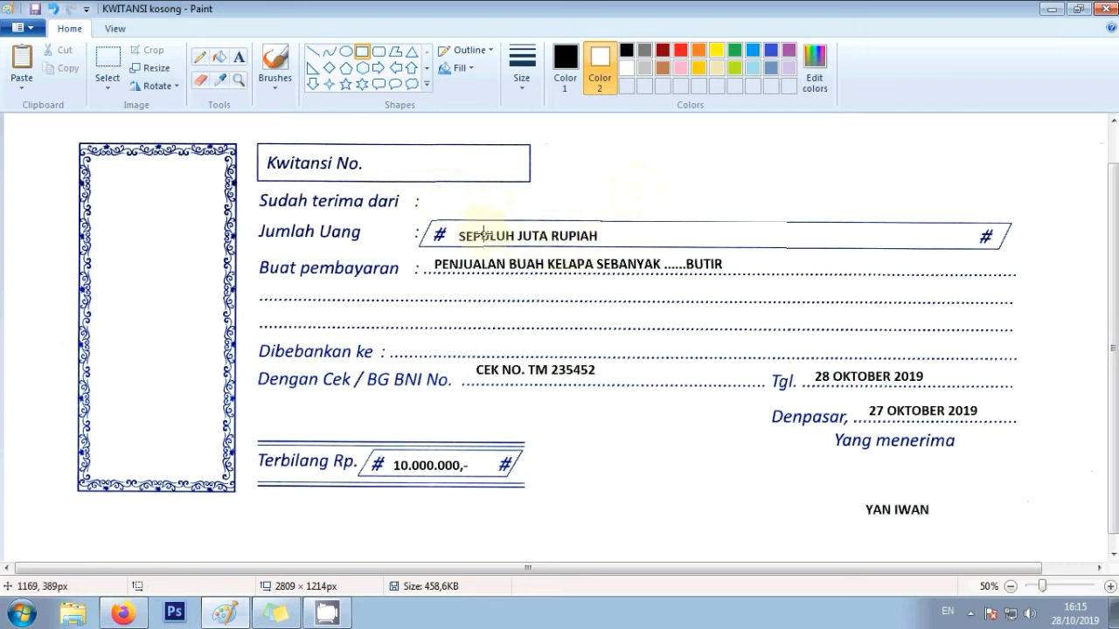
{"action": "left_click_drag", "start_coordinate": [455, 222], "coordinate": [609, 244]}
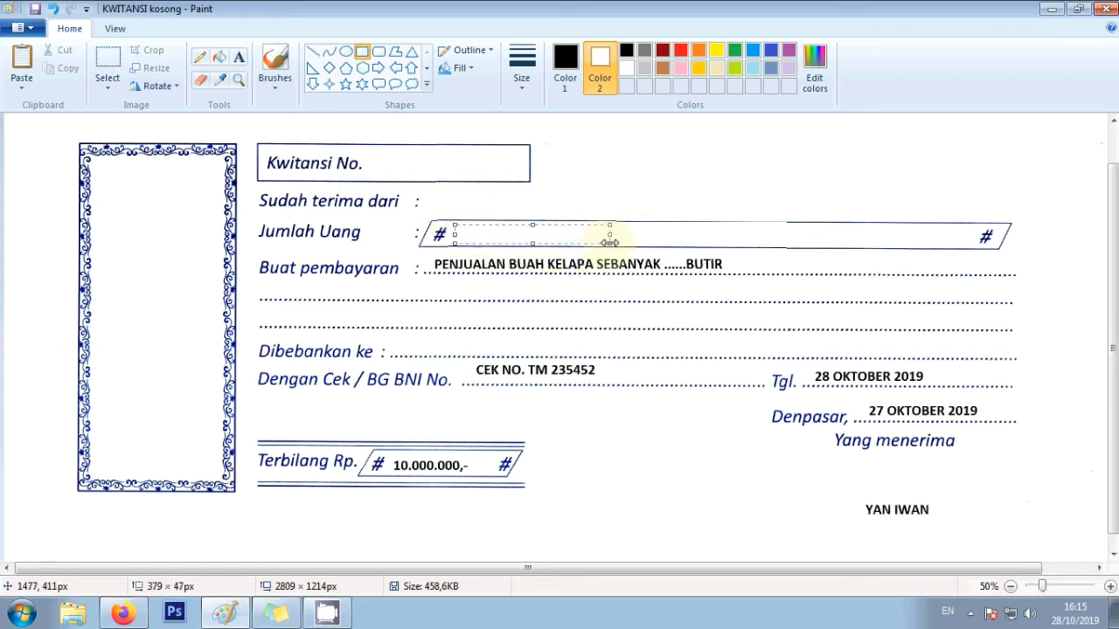
{"action": "left_click", "coordinate": [512, 188]}
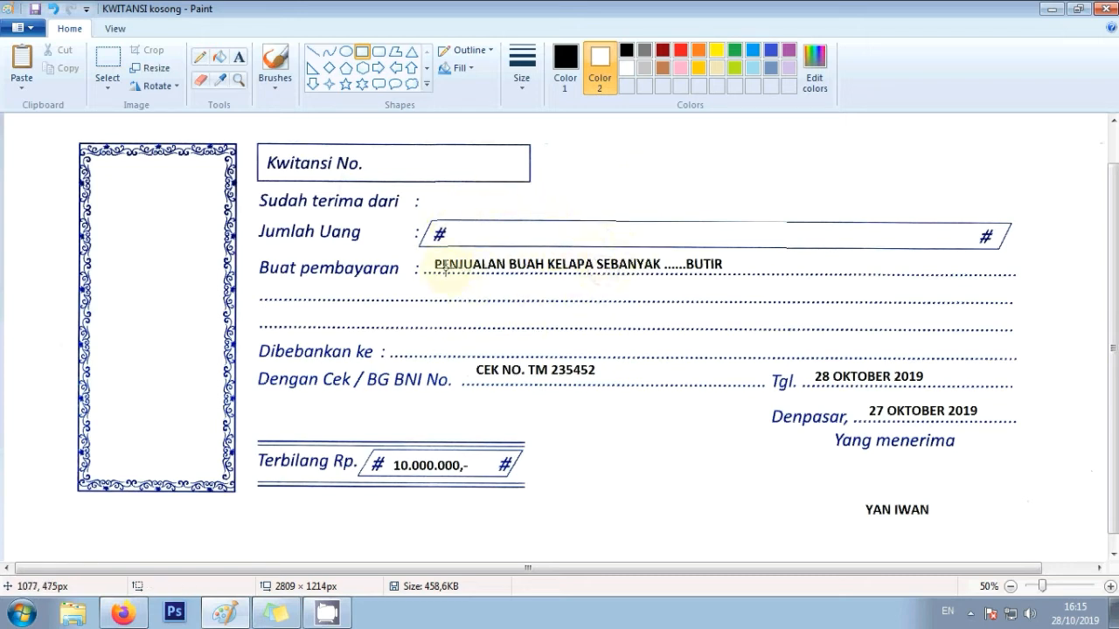
{"action": "left_click_drag", "start_coordinate": [430, 254], "coordinate": [730, 268]}
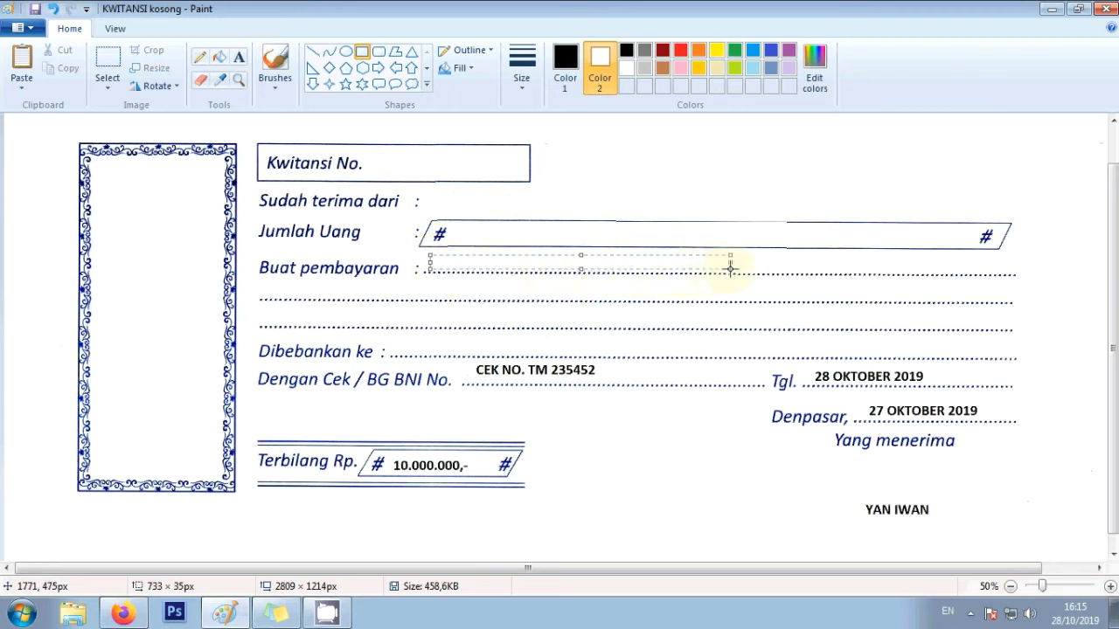
{"action": "left_click", "coordinate": [590, 291]}
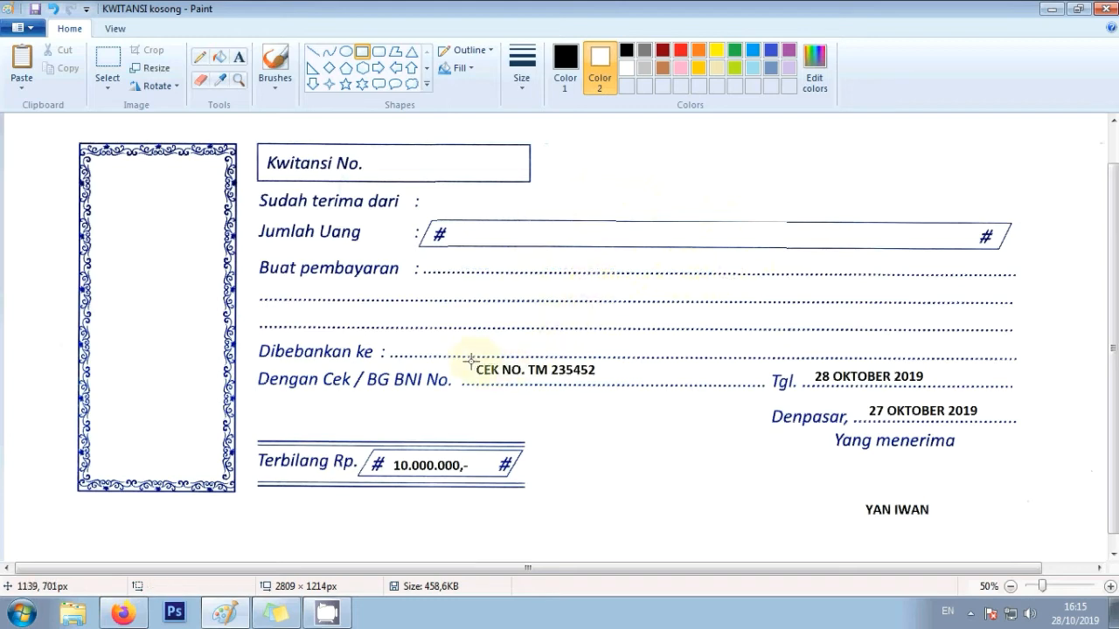
- Cover the cheque number, 10.000.000,- figure and both dates with white rectangles
{"action": "left_click_drag", "start_coordinate": [470, 358], "coordinate": [605, 376]}
{"action": "left_click", "coordinate": [609, 398]}
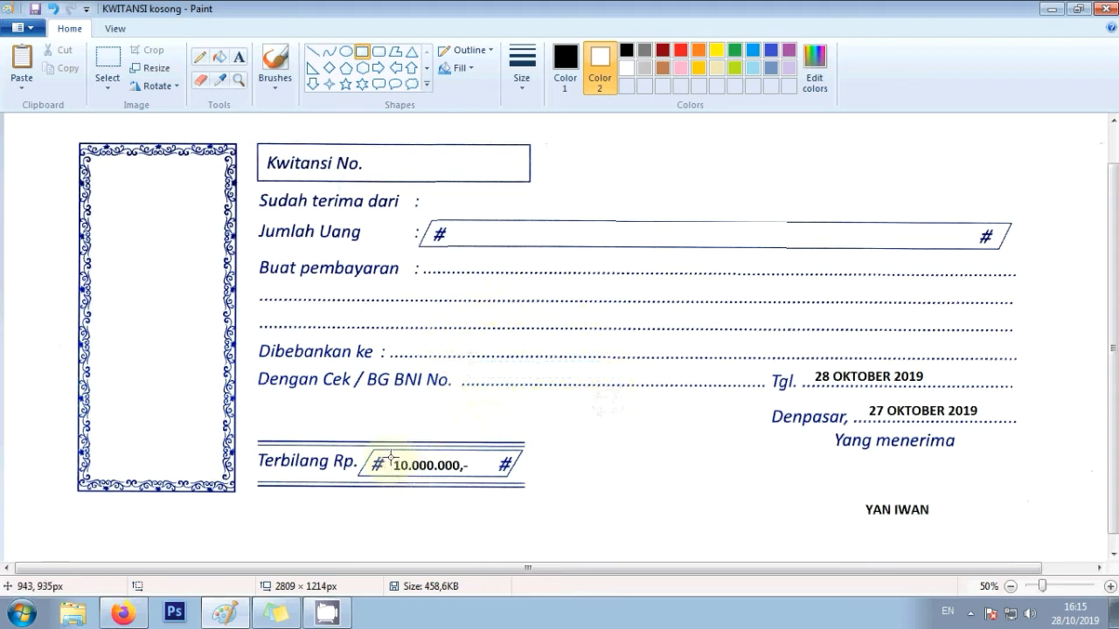
{"action": "left_click_drag", "start_coordinate": [390, 457], "coordinate": [477, 473]}
{"action": "left_click", "coordinate": [580, 472]}
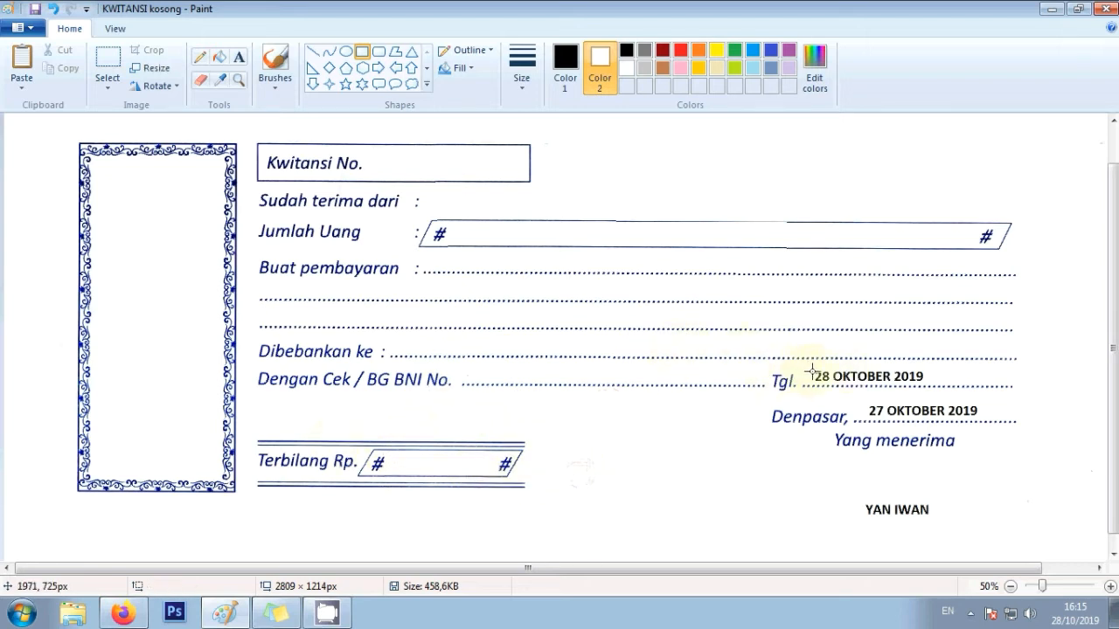
{"action": "left_click_drag", "start_coordinate": [812, 368], "coordinate": [933, 385]}
{"action": "left_click", "coordinate": [909, 404]}
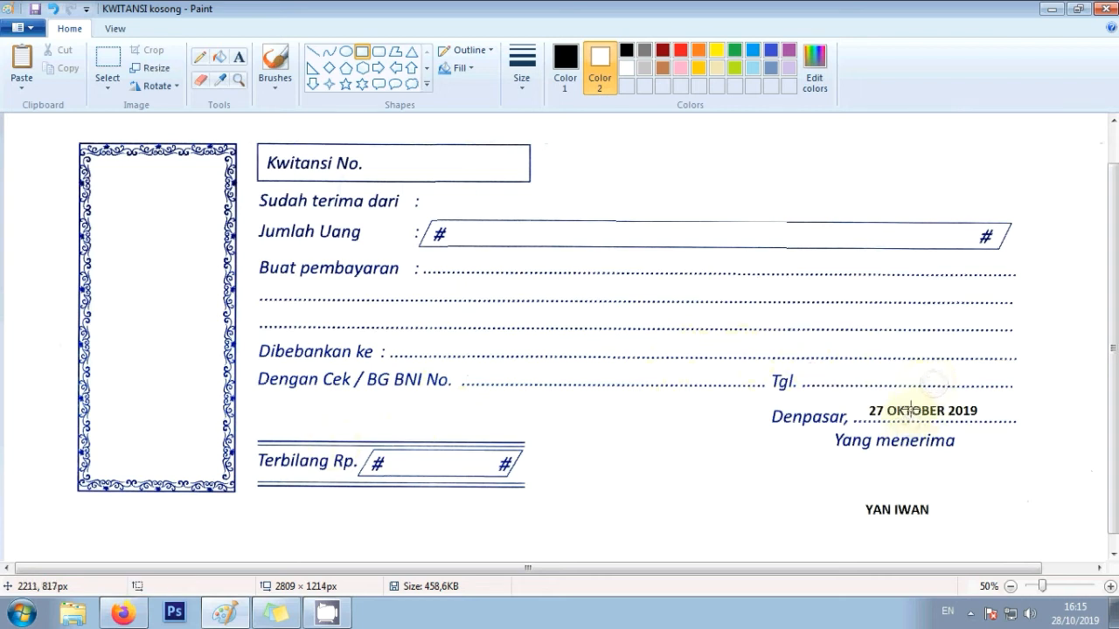
{"action": "left_click_drag", "start_coordinate": [860, 402], "coordinate": [984, 421]}
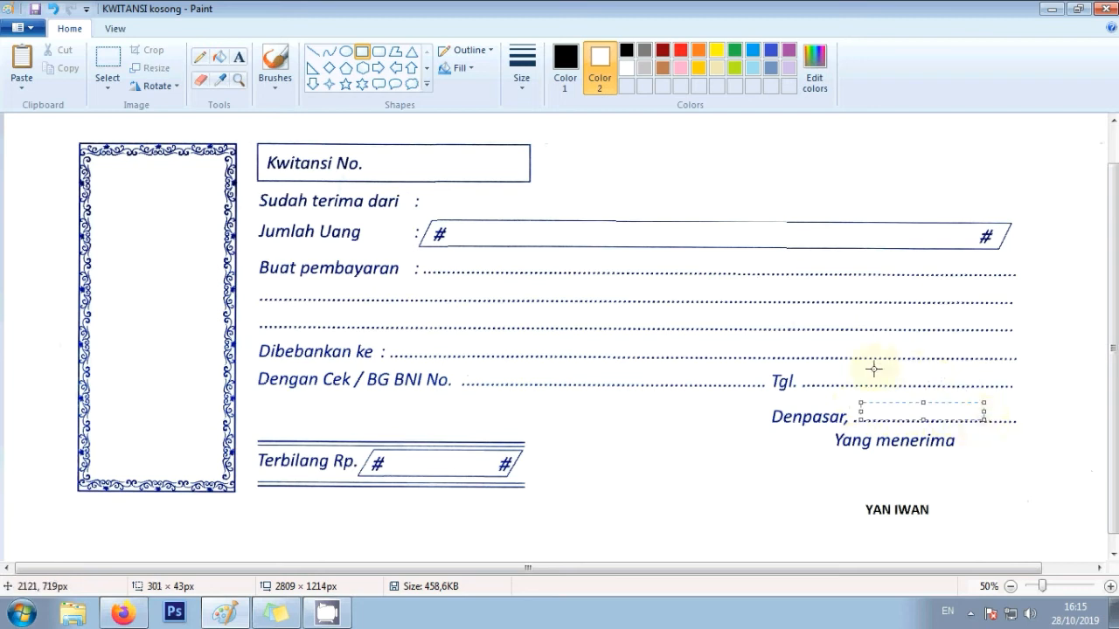
{"action": "left_click", "coordinate": [984, 449]}
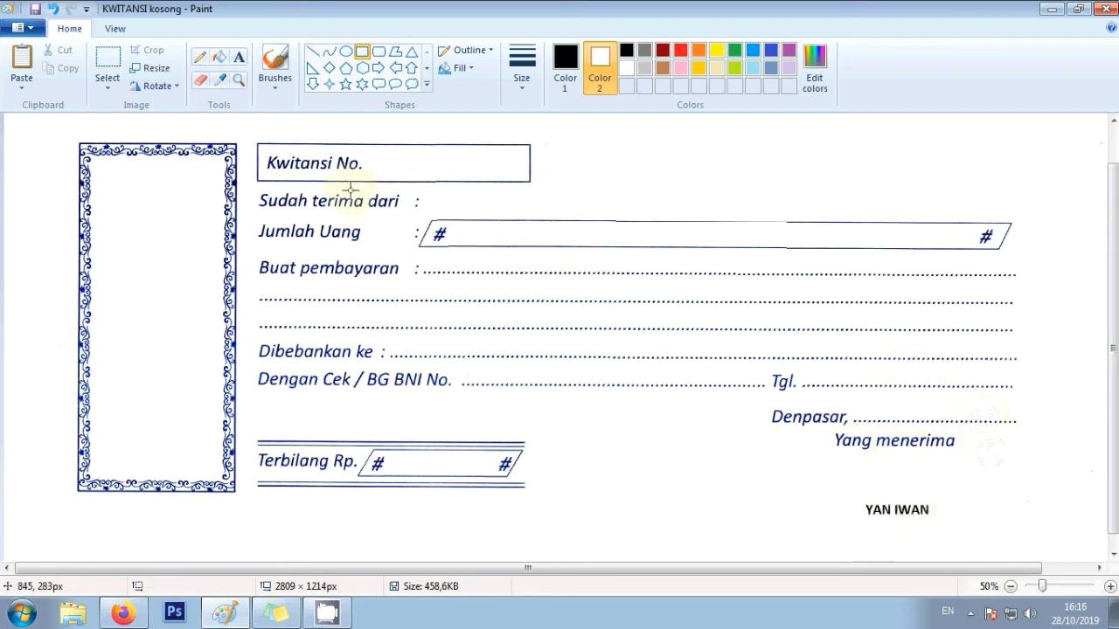
- Write PT. SERIUS ABADI as the payer after Sudah terima dari
{"action": "left_click", "coordinate": [239, 57]}
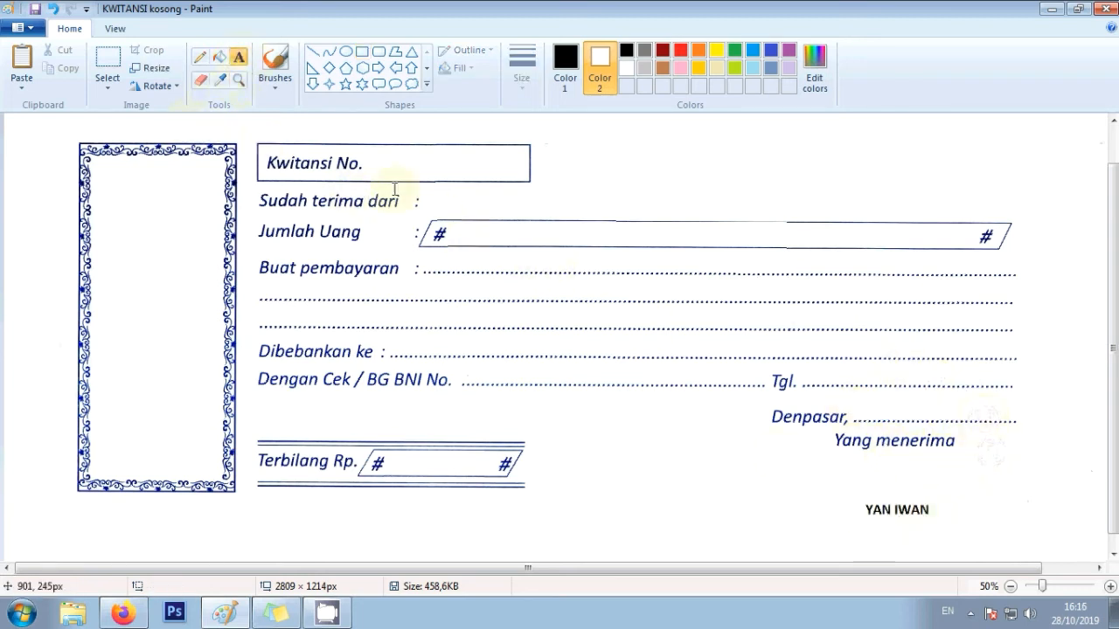
{"action": "left_click", "coordinate": [439, 201]}
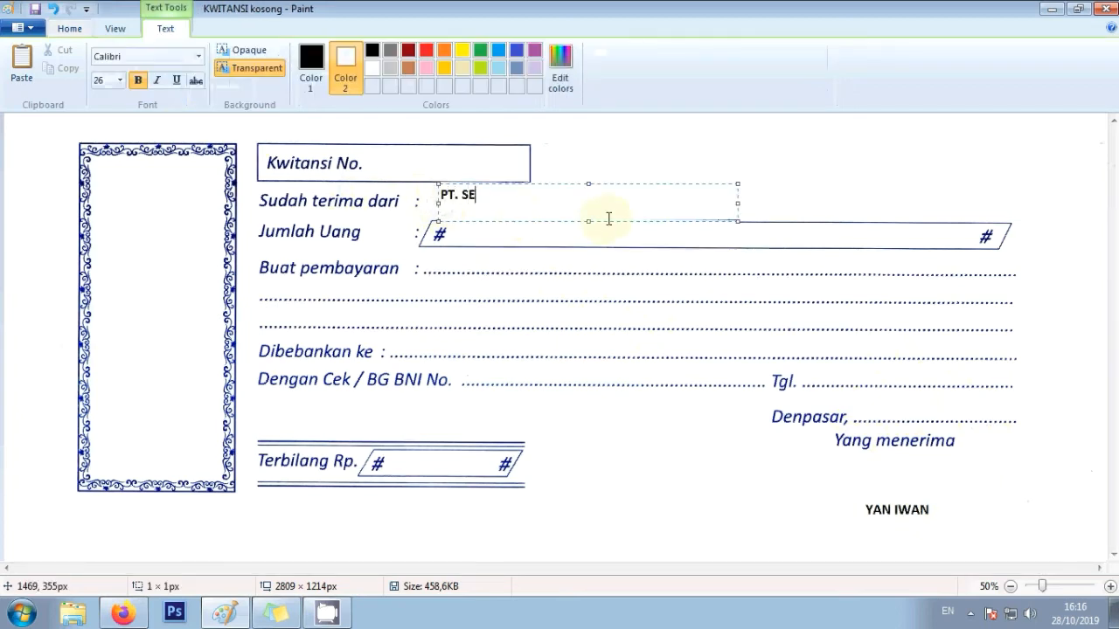
{"action": "type", "text": "PT. SERIUS ABADI"}
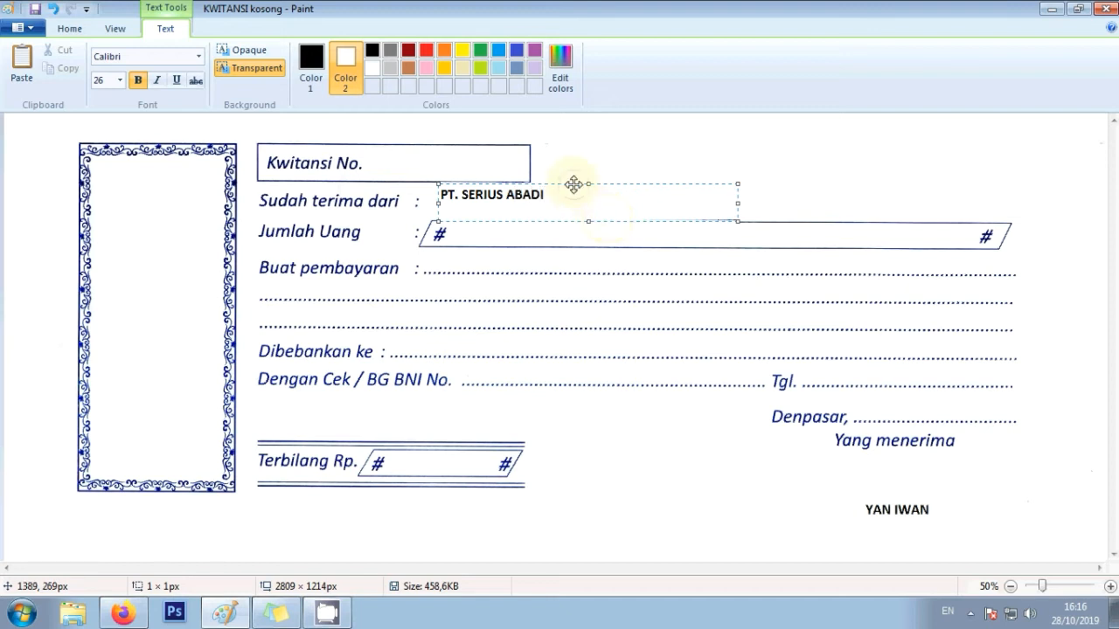
{"action": "left_click_drag", "start_coordinate": [574, 184], "coordinate": [573, 192]}
{"action": "left_click", "coordinate": [568, 308]}
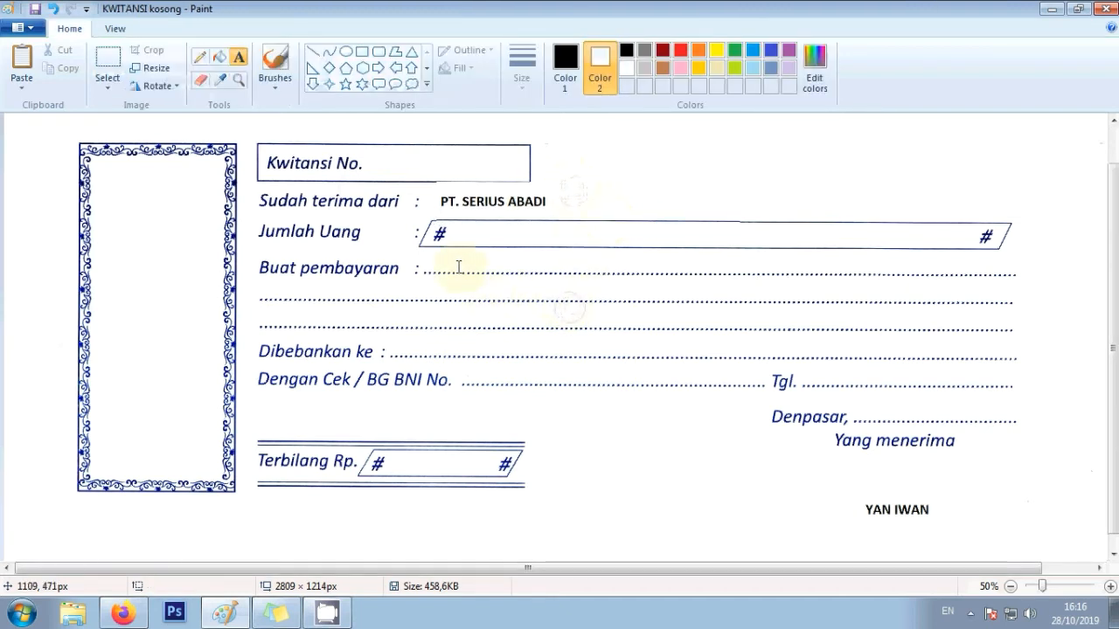
- Enter the amounts 5.000.000,- and LIMA JUTA RUPIAH in their fields
{"action": "left_click", "coordinate": [463, 233]}
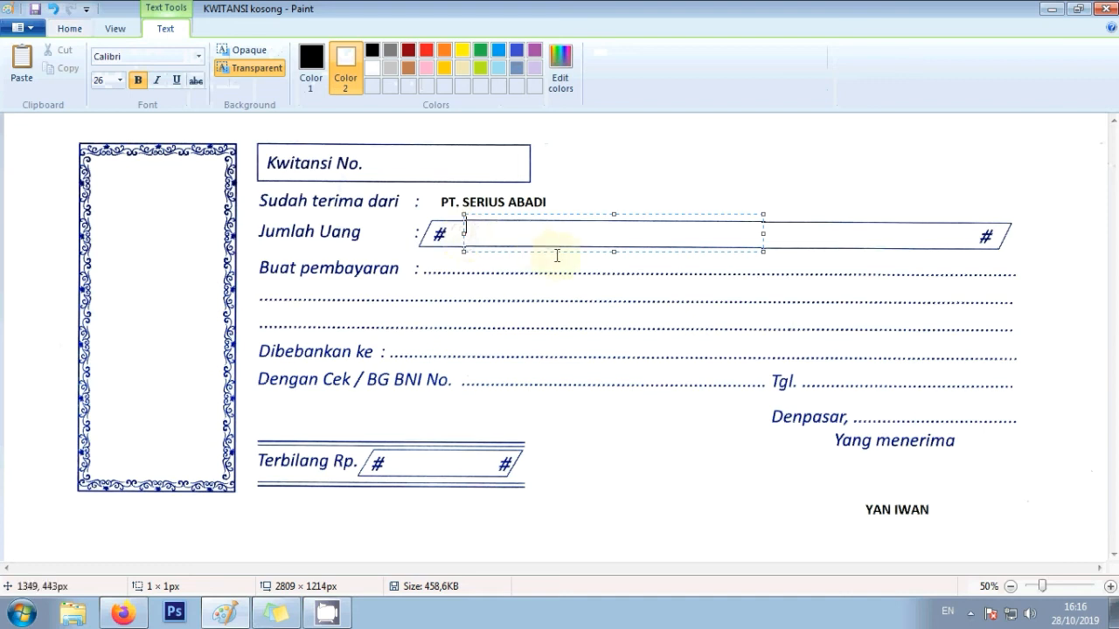
{"action": "left_click", "coordinate": [393, 463]}
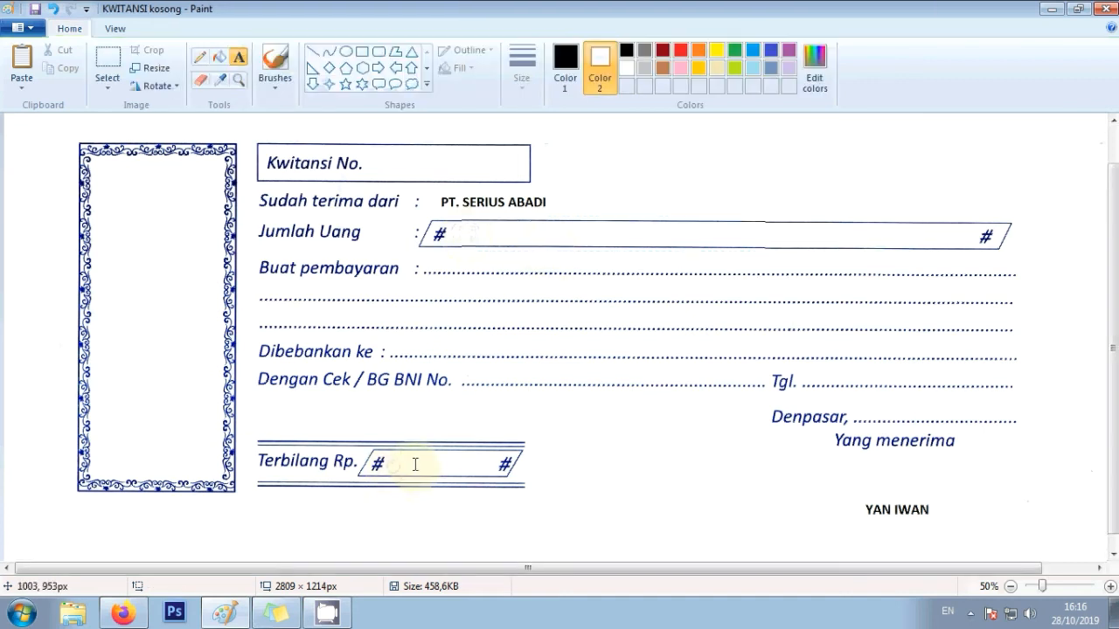
{"action": "left_click", "coordinate": [400, 467]}
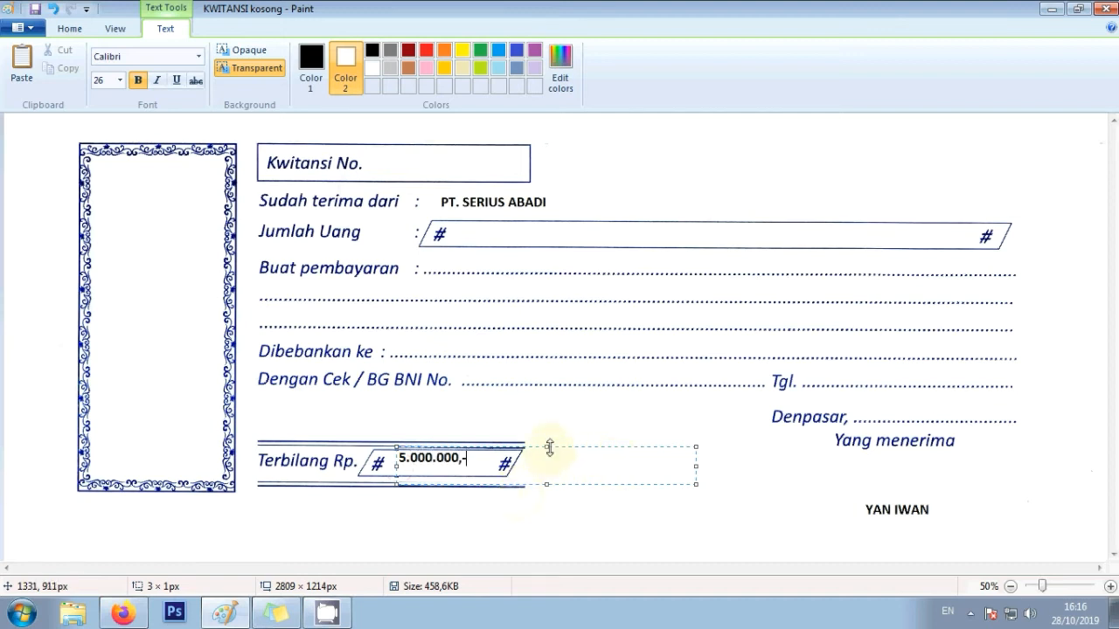
{"action": "left_click_drag", "start_coordinate": [523, 445], "coordinate": [523, 450]}
{"action": "left_click", "coordinate": [463, 389]}
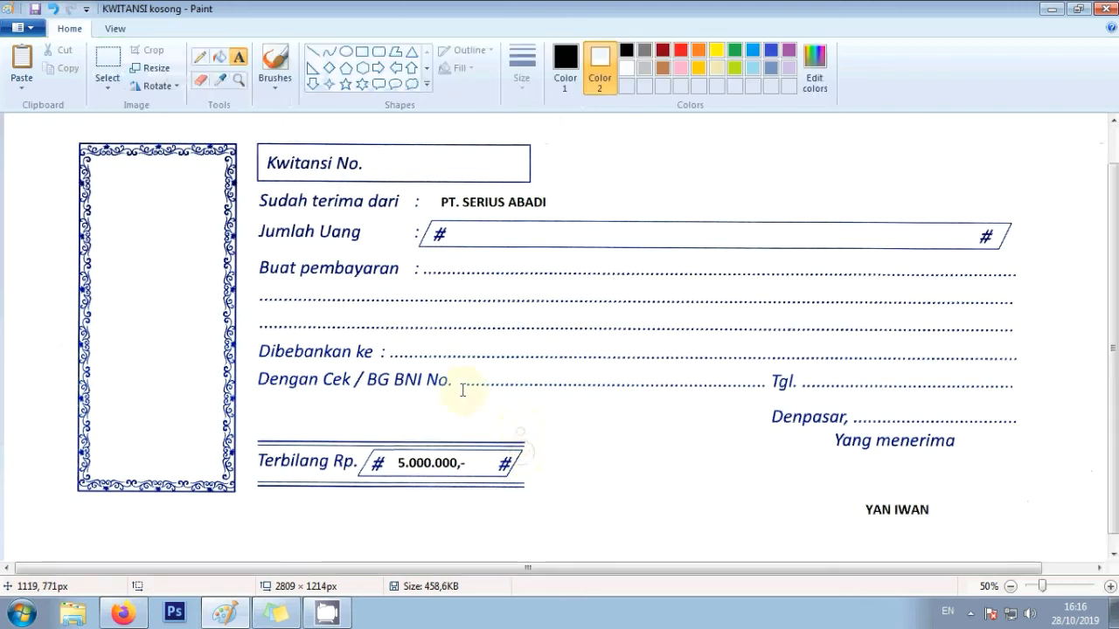
{"action": "left_click", "coordinate": [459, 238]}
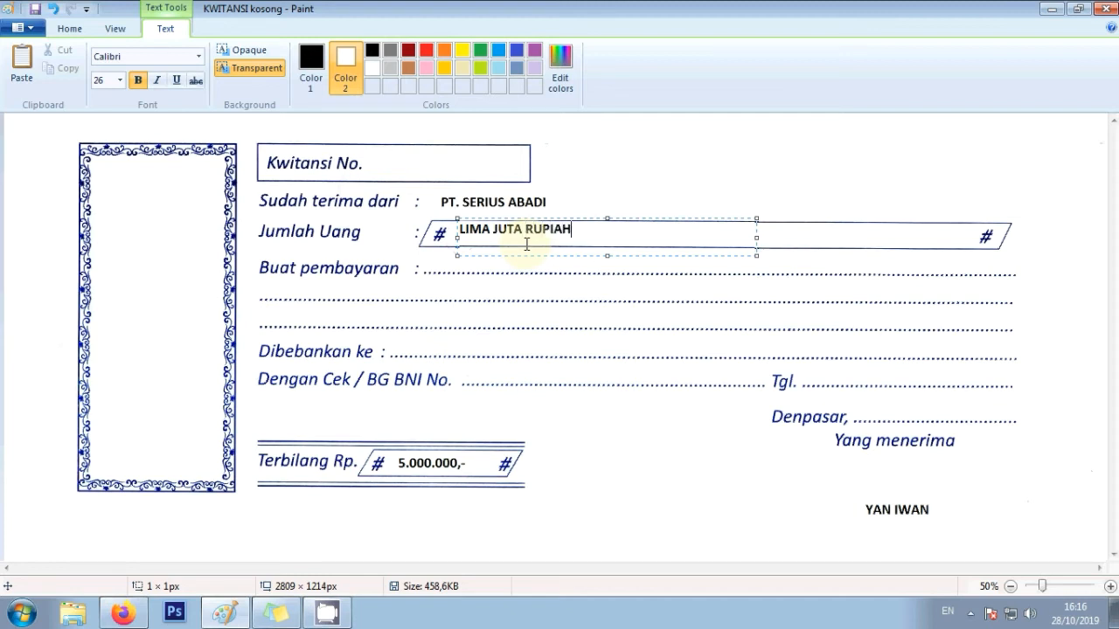
{"action": "left_click_drag", "start_coordinate": [563, 219], "coordinate": [563, 224]}
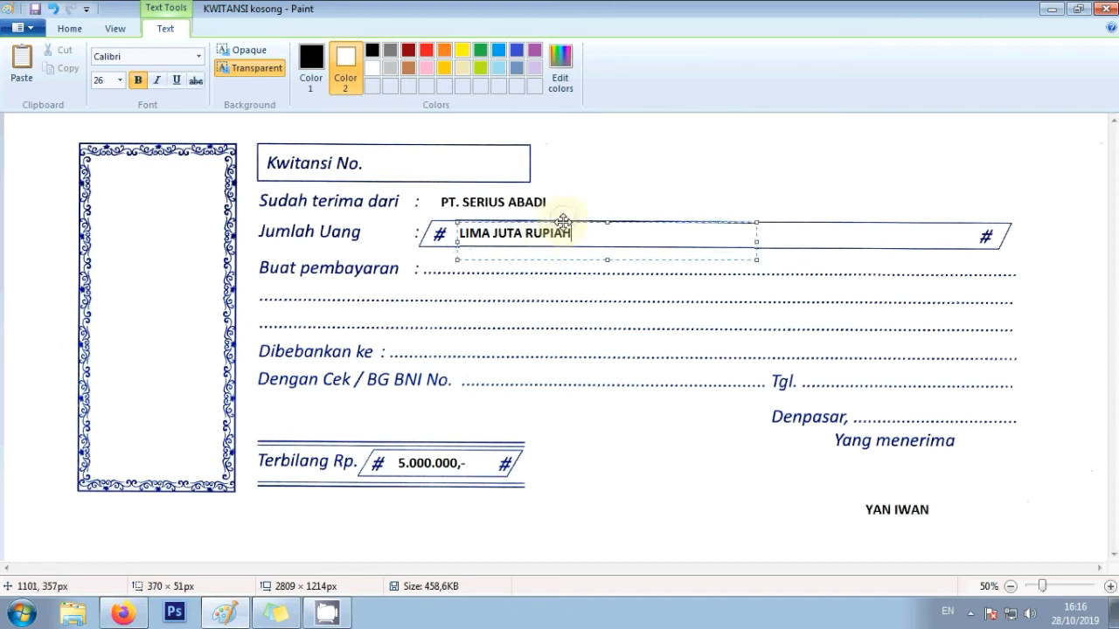
{"action": "left_click", "coordinate": [580, 320]}
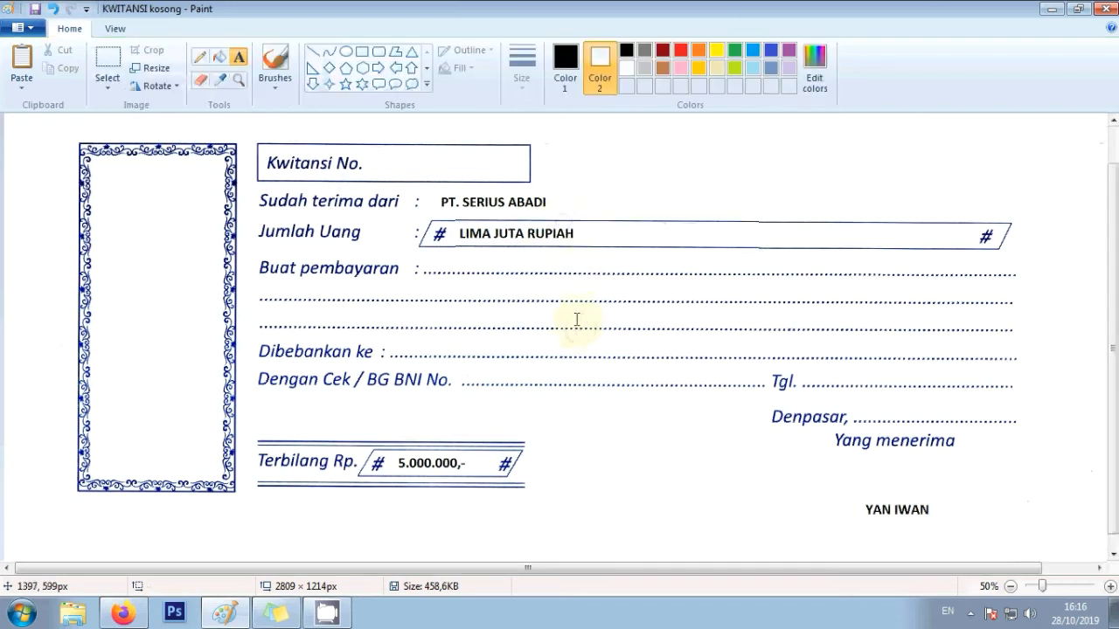
- Write PENJUALAN BERAS SEBANYAK 500 KG on the Buat pembayaran line
{"action": "left_click", "coordinate": [431, 251]}
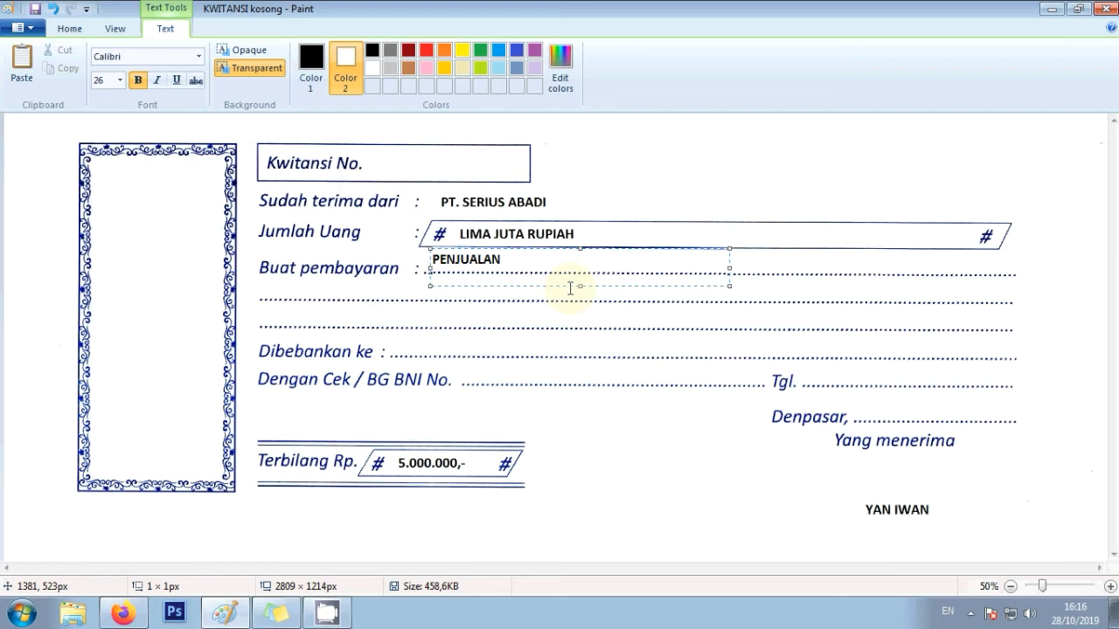
{"action": "type", "text": "BERAS SEBANYAK 500 KG"}
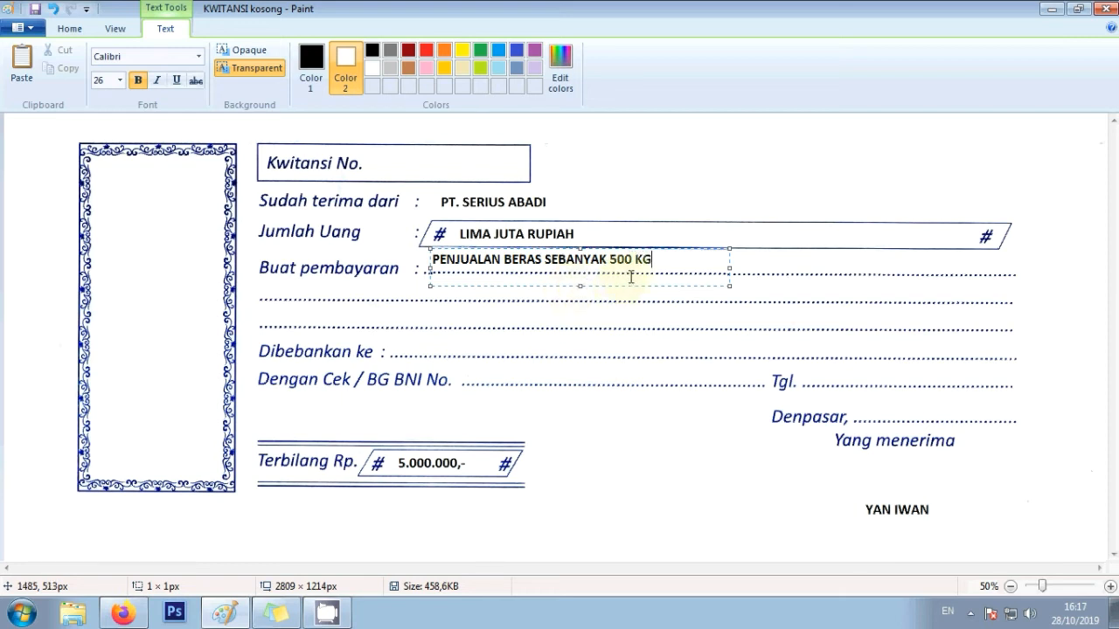
{"action": "left_click", "coordinate": [649, 320]}
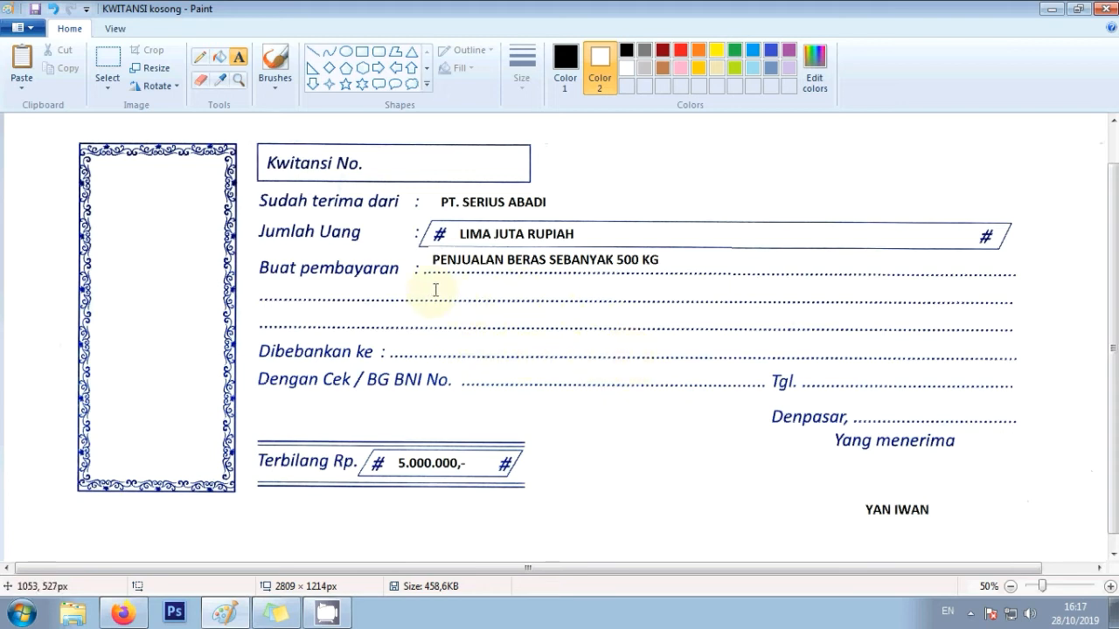
- Write TUNAI on the Dengan Cek line
{"action": "left_click", "coordinate": [475, 374]}
{"action": "type", "text": "TUNAI"}
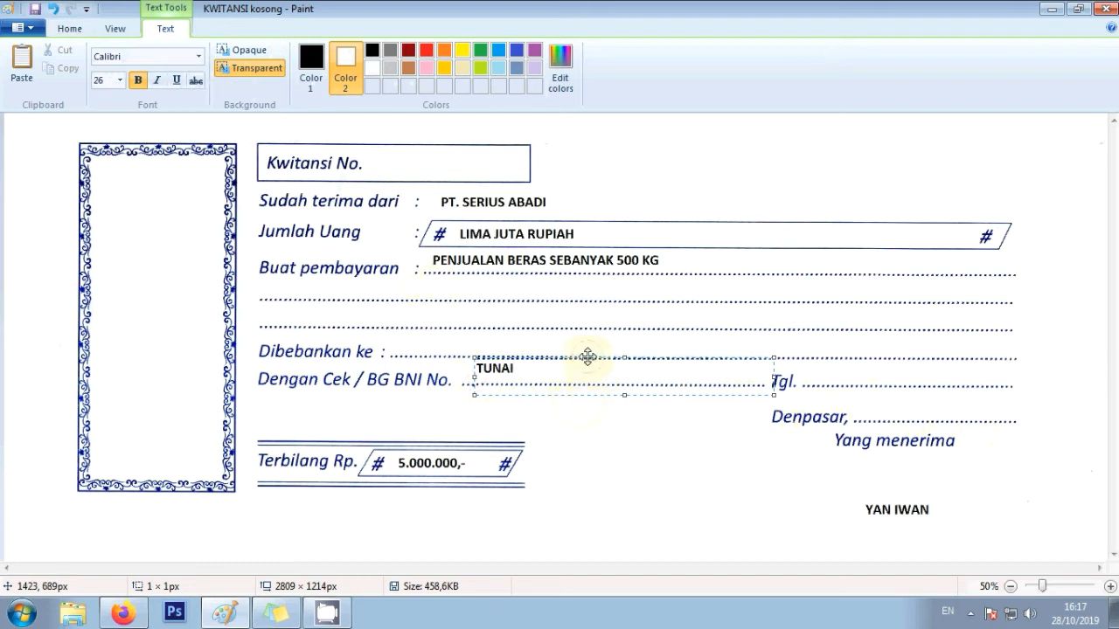
{"action": "left_click_drag", "start_coordinate": [586, 358], "coordinate": [580, 363]}
{"action": "left_click", "coordinate": [599, 429]}
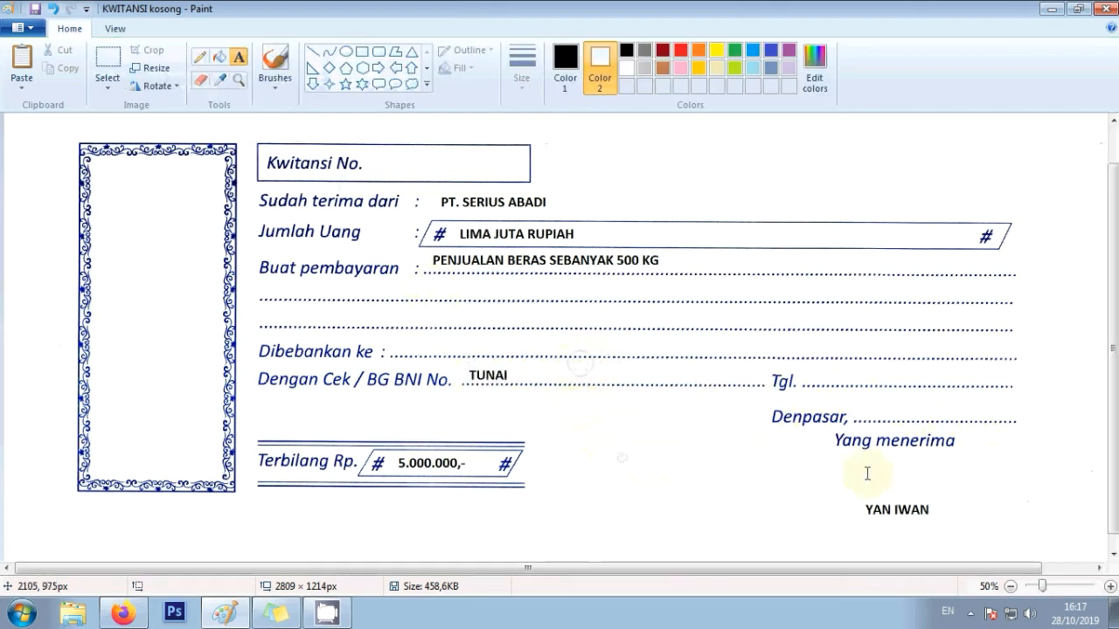
- Add 28 OKTOBER 2019 on both the Tgl. line and the Denpasar line
{"action": "left_click", "coordinate": [803, 358]}
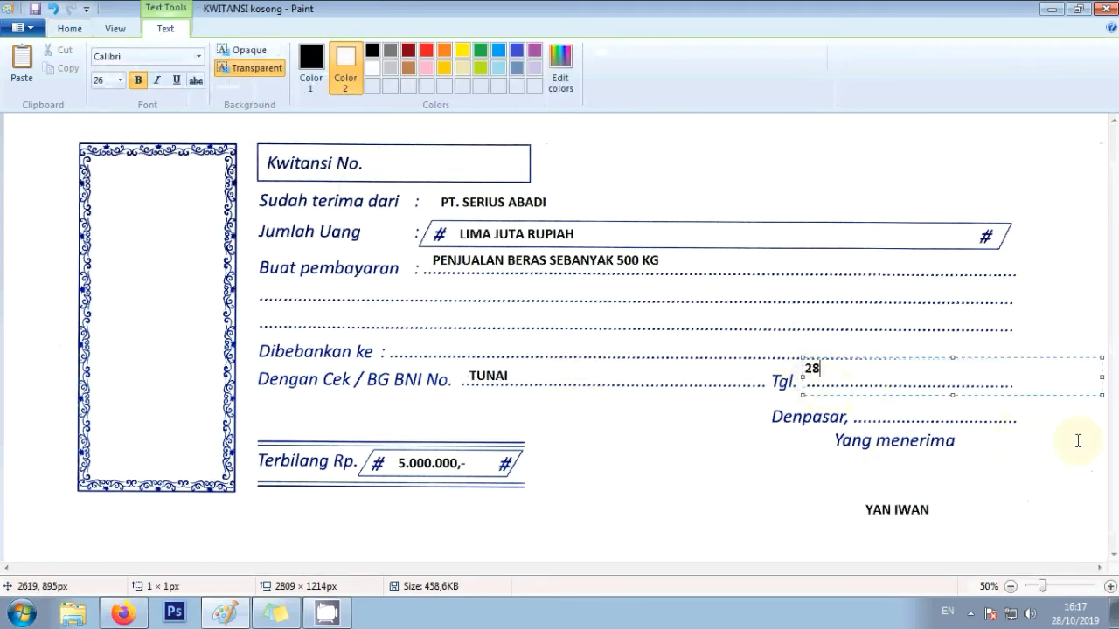
{"action": "type", "text": "28 OKTOBER 2019"}
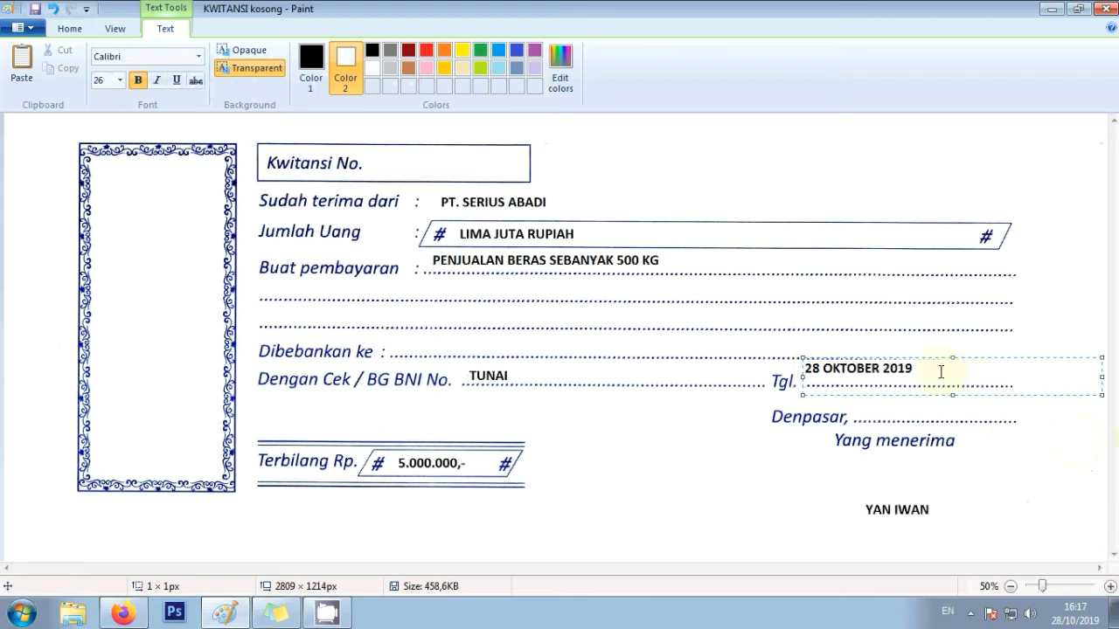
{"action": "left_click_drag", "start_coordinate": [927, 358], "coordinate": [927, 365]}
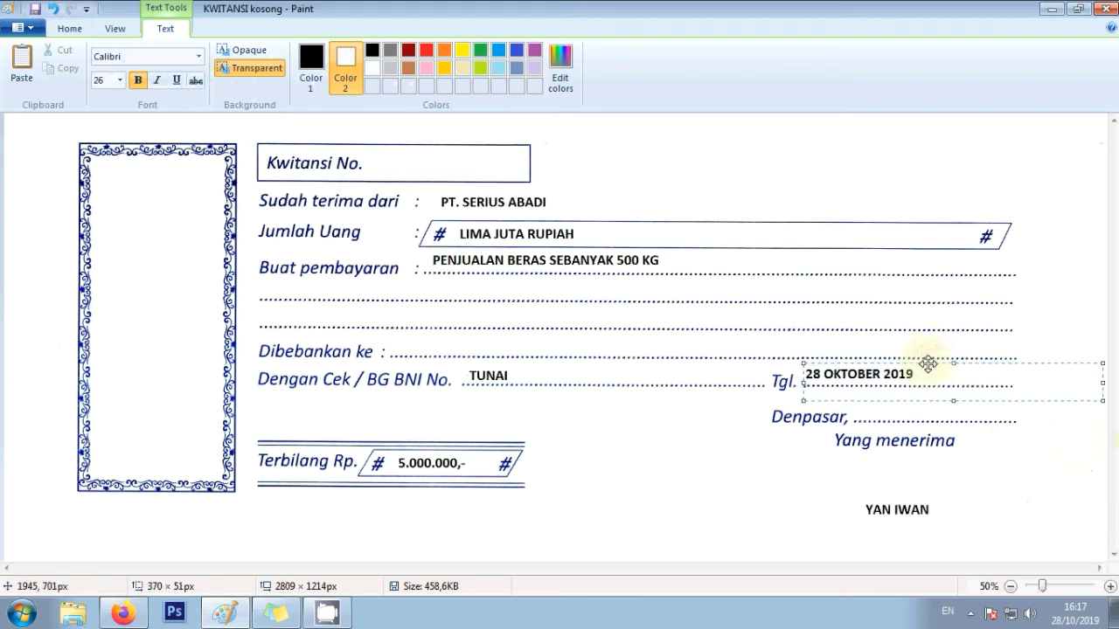
{"action": "left_click", "coordinate": [932, 452]}
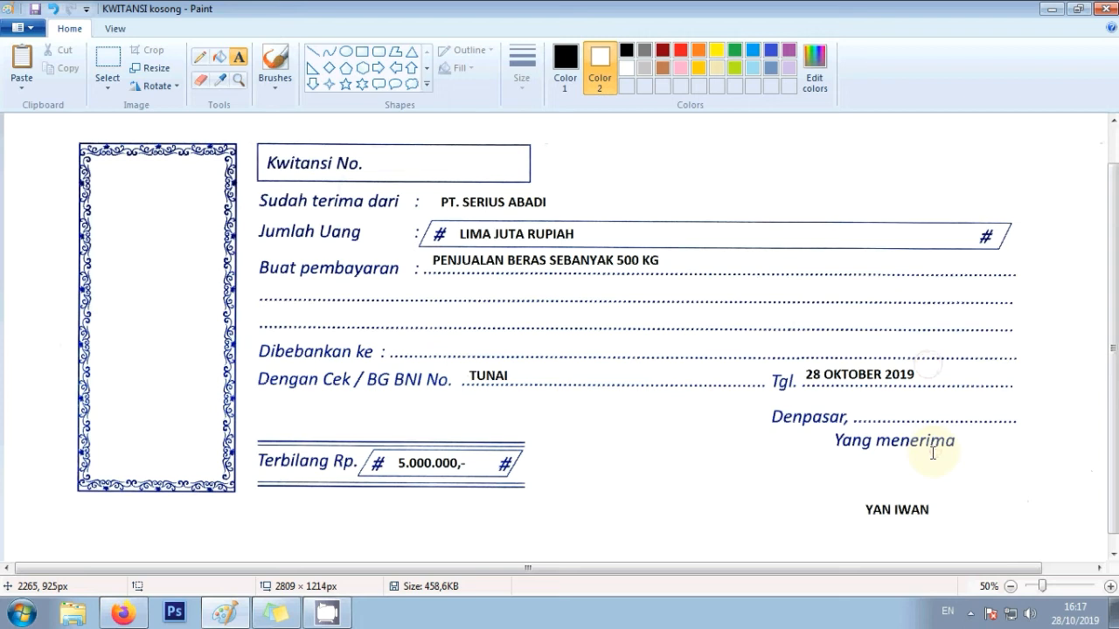
{"action": "left_click", "coordinate": [856, 413]}
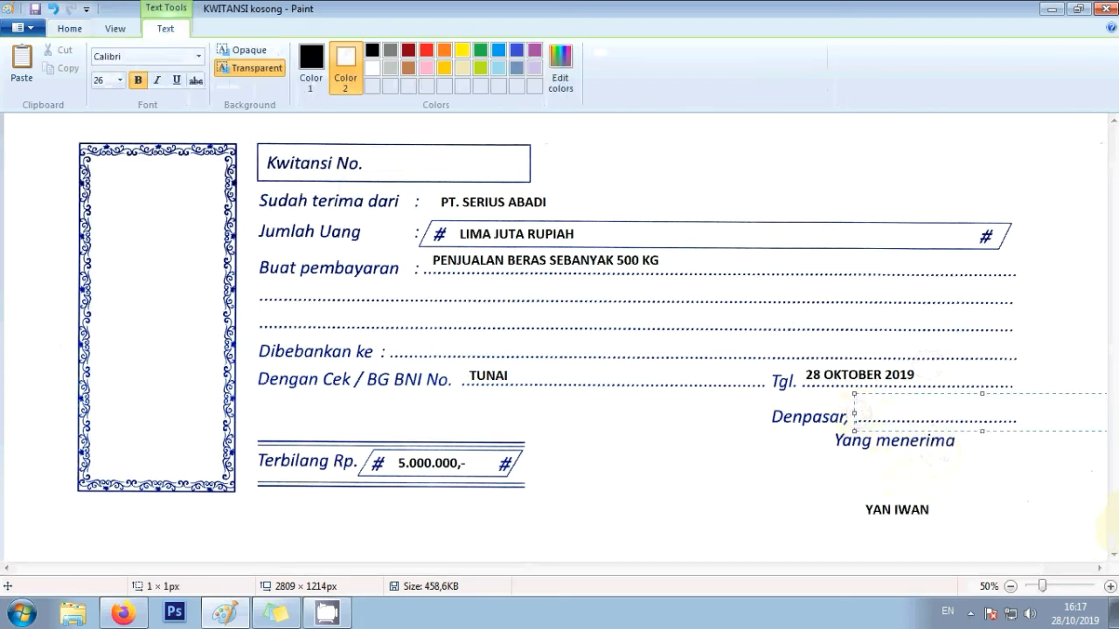
{"action": "type", "text": "28 OKTO"}
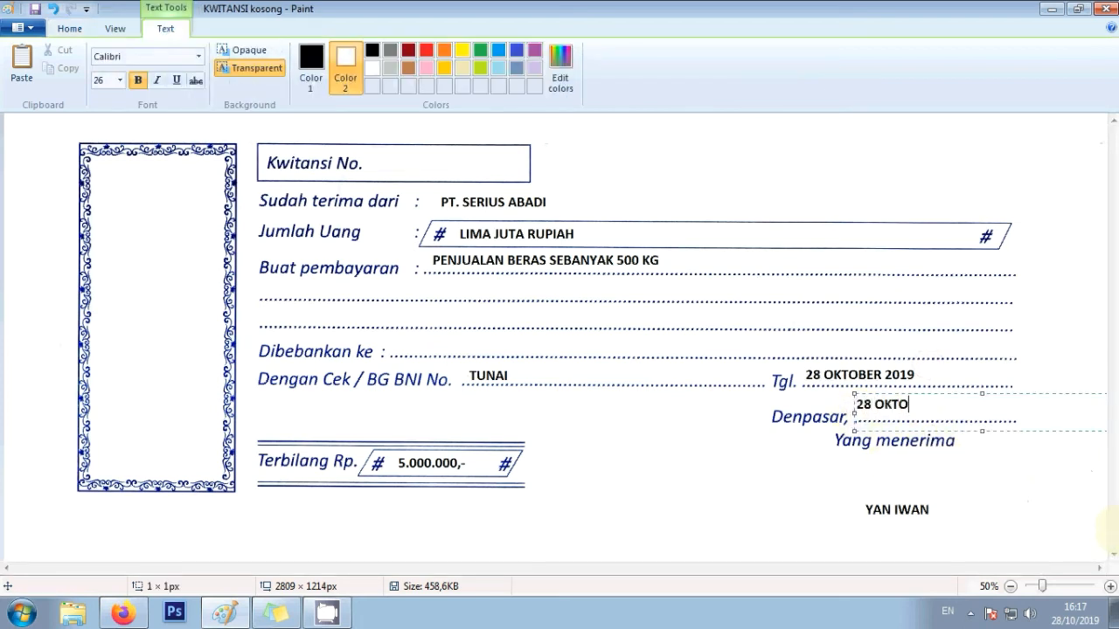
{"action": "type", "text": "BER 2019"}
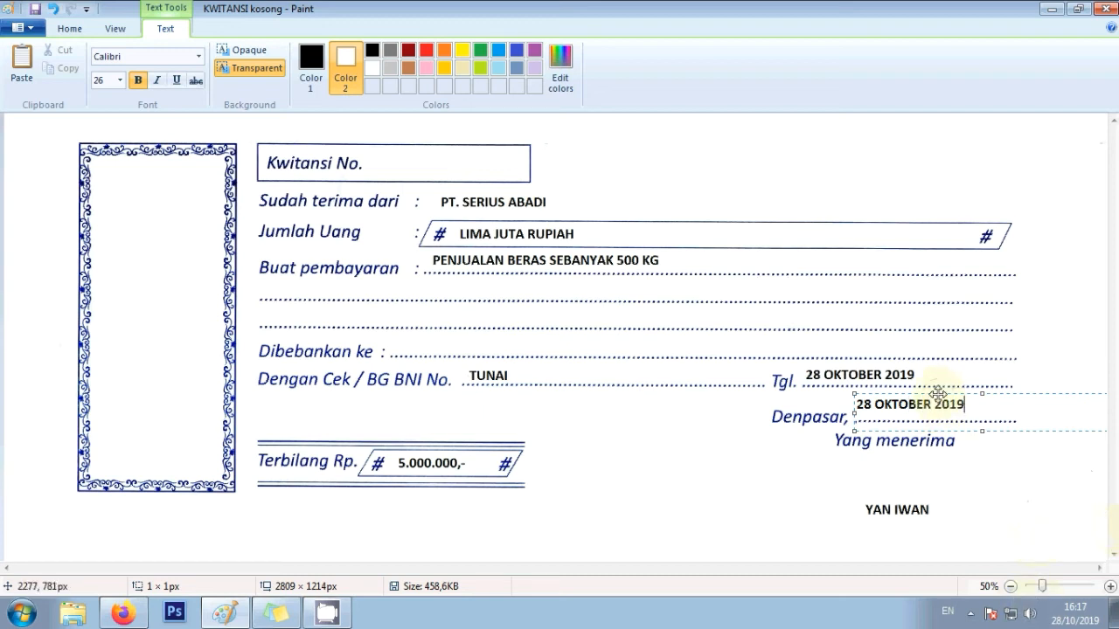
{"action": "left_click_drag", "start_coordinate": [937, 394], "coordinate": [937, 397]}
{"action": "left_click", "coordinate": [991, 481]}
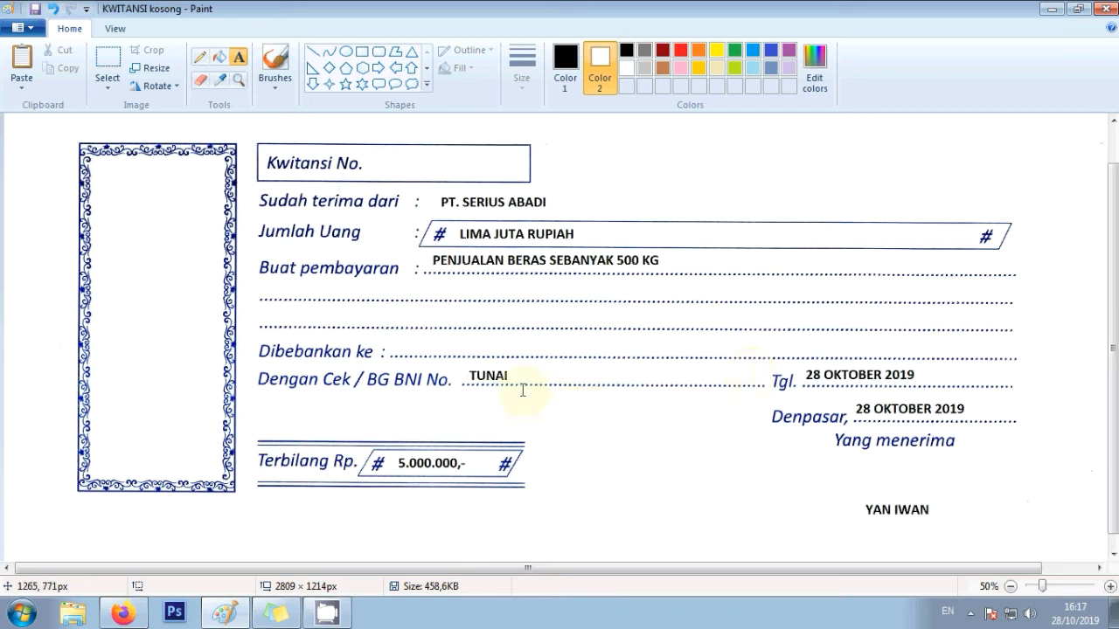
- Place the receipt number 02 in the Kwitansi No. box
{"action": "left_click", "coordinate": [384, 164]}
{"action": "left_click_drag", "start_coordinate": [384, 165], "coordinate": [681, 181]}
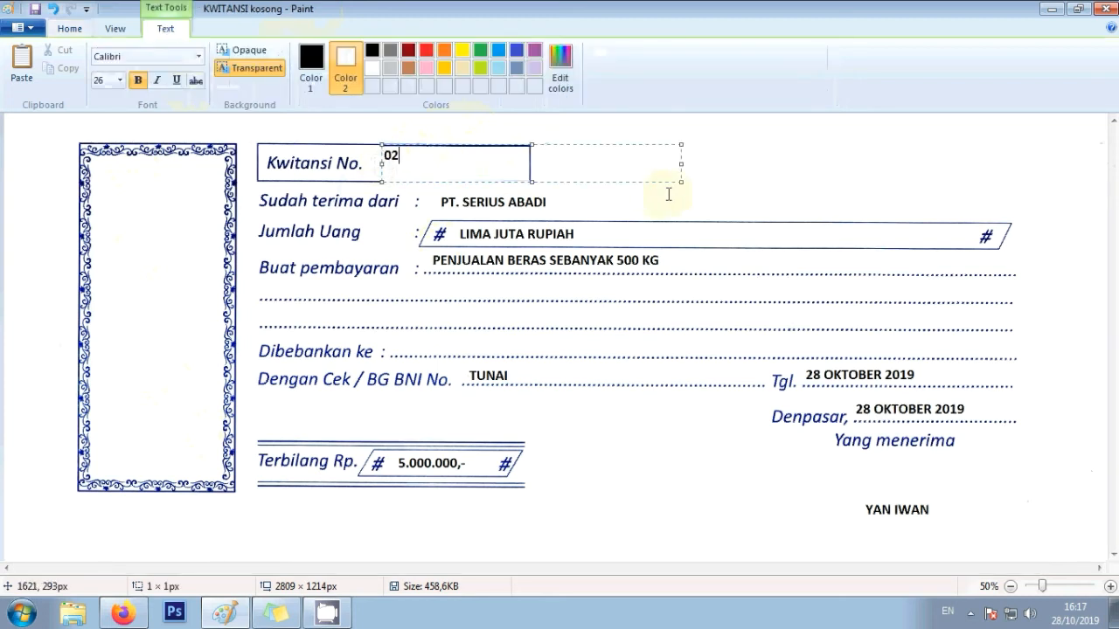
{"action": "left_click_drag", "start_coordinate": [500, 144], "coordinate": [499, 148]}
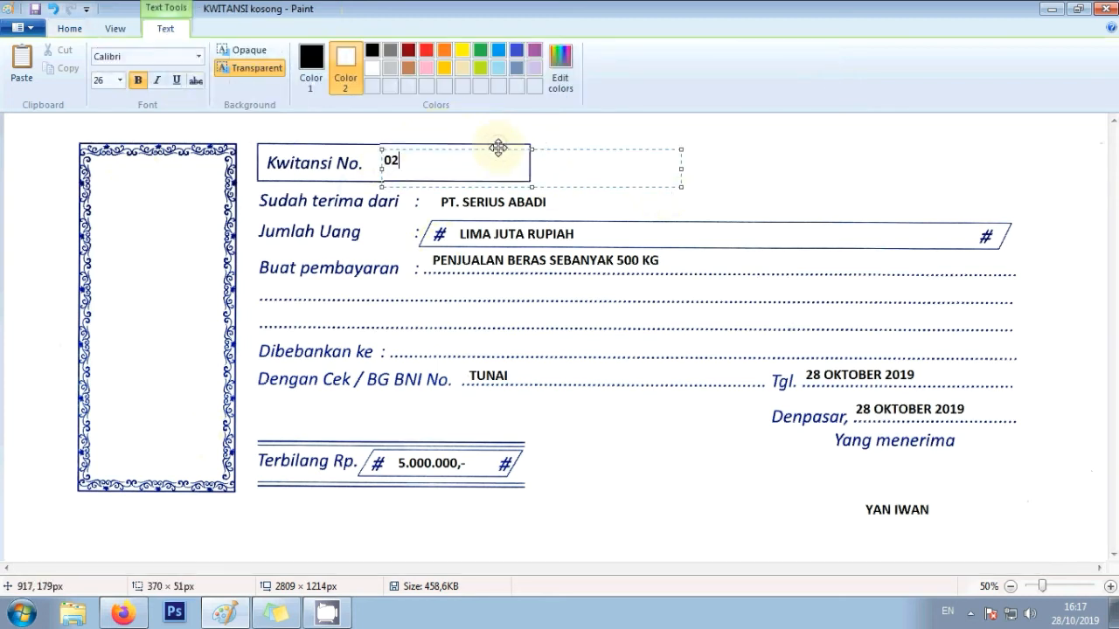
{"action": "left_click", "coordinate": [532, 325]}
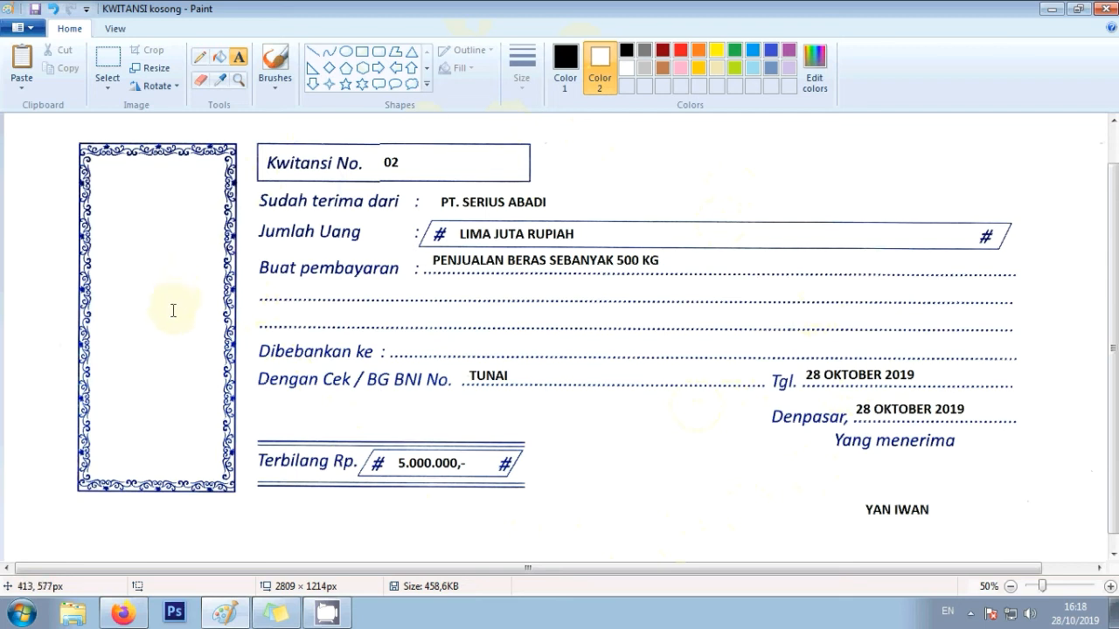
- Add the company stub name with #86 inside the ornamental left frame
{"action": "left_click", "coordinate": [126, 210]}
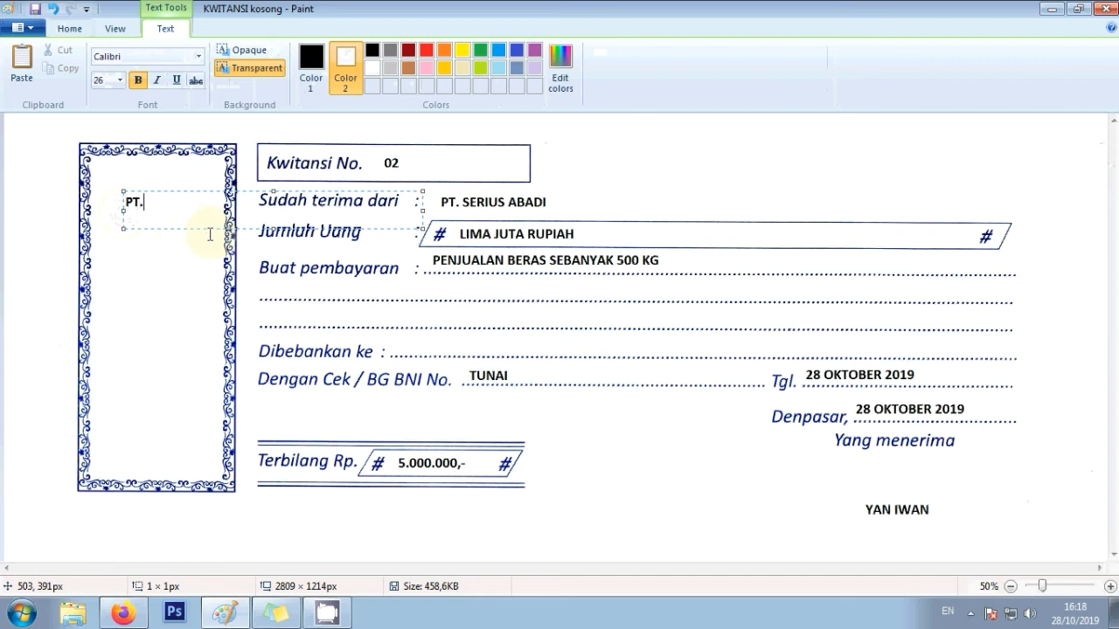
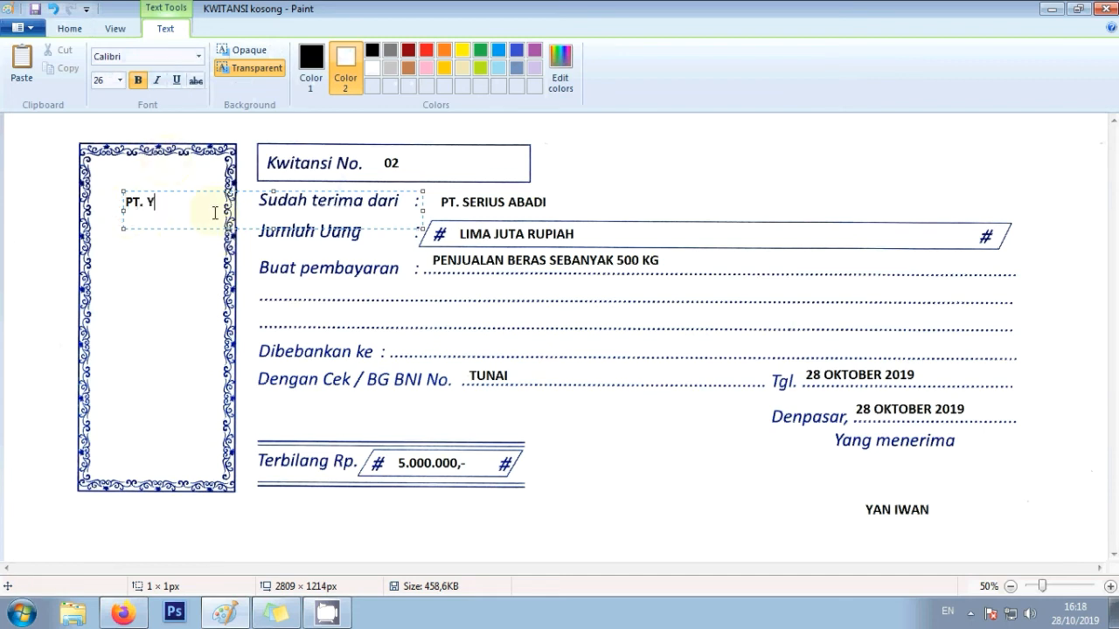
{"action": "left_click_drag", "start_coordinate": [203, 191], "coordinate": [179, 293]}
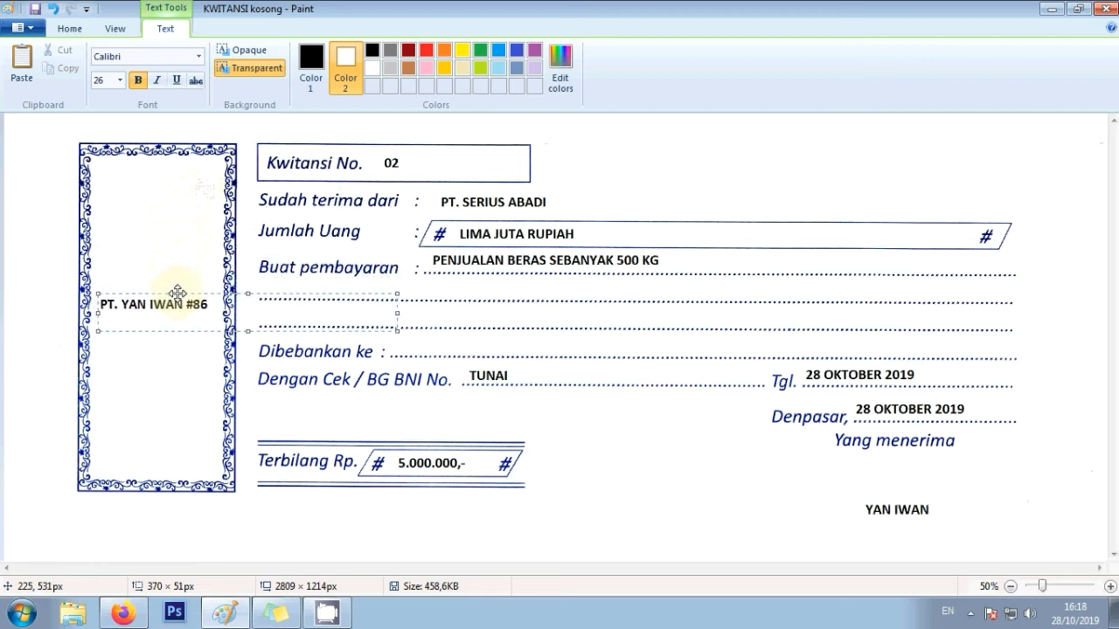
{"action": "left_click", "coordinate": [192, 380]}
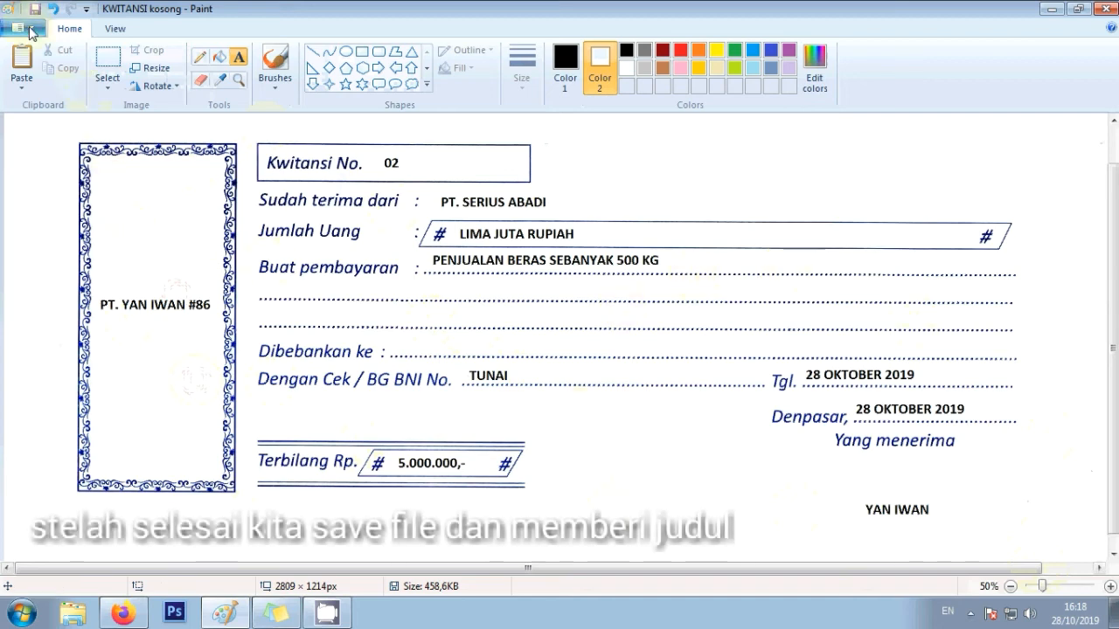
- Save the receipt as a JPEG named HASIL EDITAN KUITANSI
{"action": "left_click", "coordinate": [21, 26]}
{"action": "left_click", "coordinate": [67, 168]}
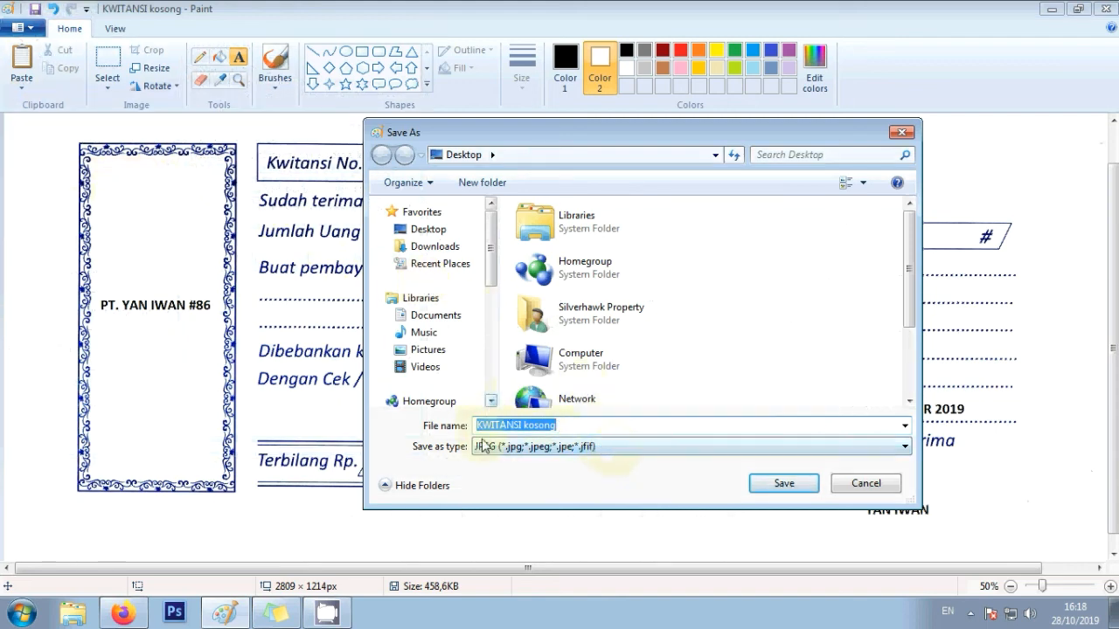
{"action": "left_click", "coordinate": [568, 426]}
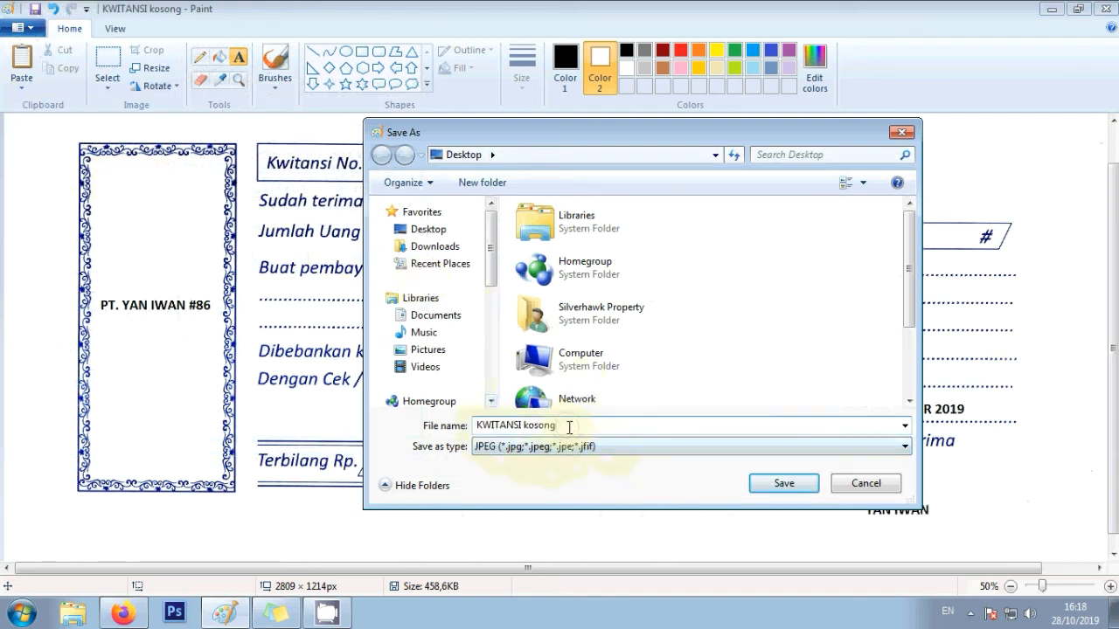
{"action": "key", "text": "BackSpace"}
{"action": "key", "text": "BackSpace"}
{"action": "key", "text": "BackSpace"}
{"action": "key", "text": "BackSpace"}
{"action": "key", "text": "BackSpace"}
{"action": "key", "text": "BackSpace"}
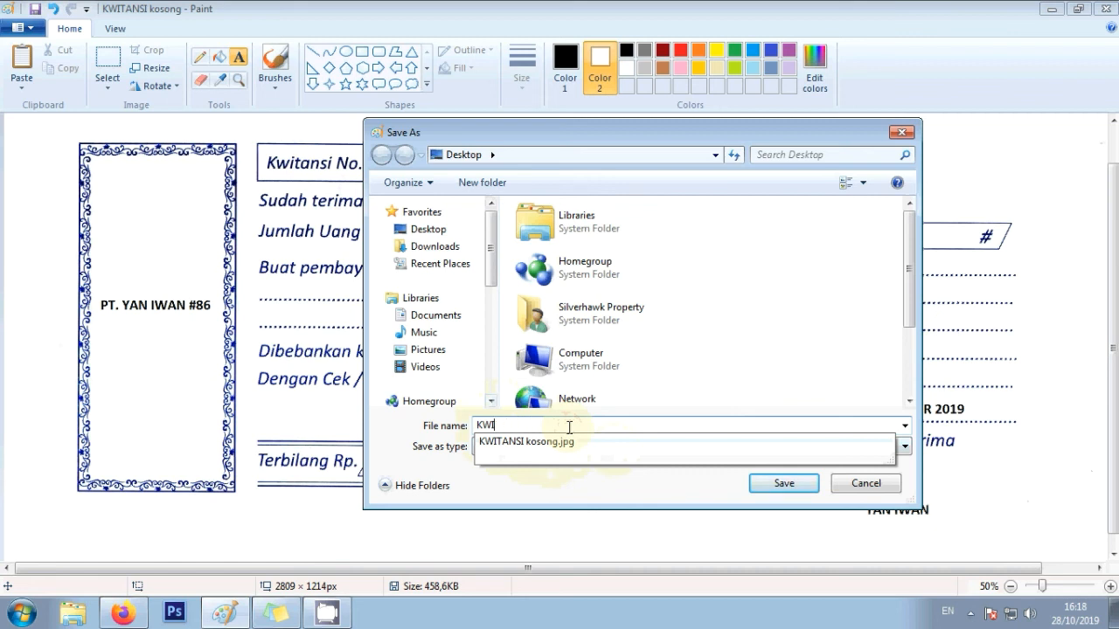
{"action": "key", "text": "BackSpace"}
{"action": "key", "text": "BackSpace"}
{"action": "key", "text": "BackSpace"}
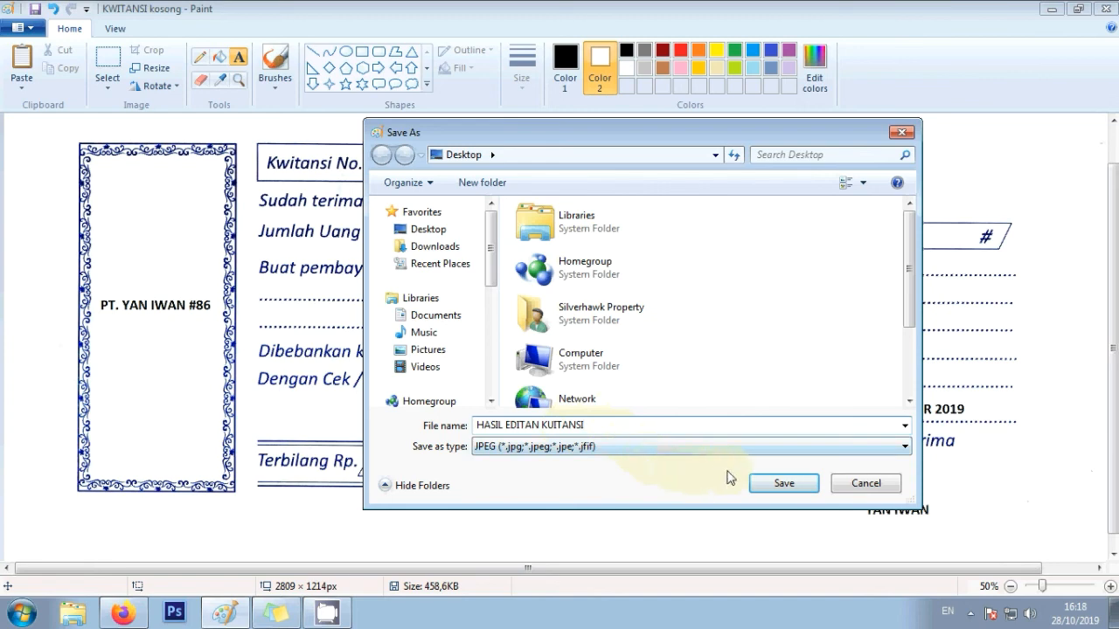
{"action": "left_click", "coordinate": [772, 488]}
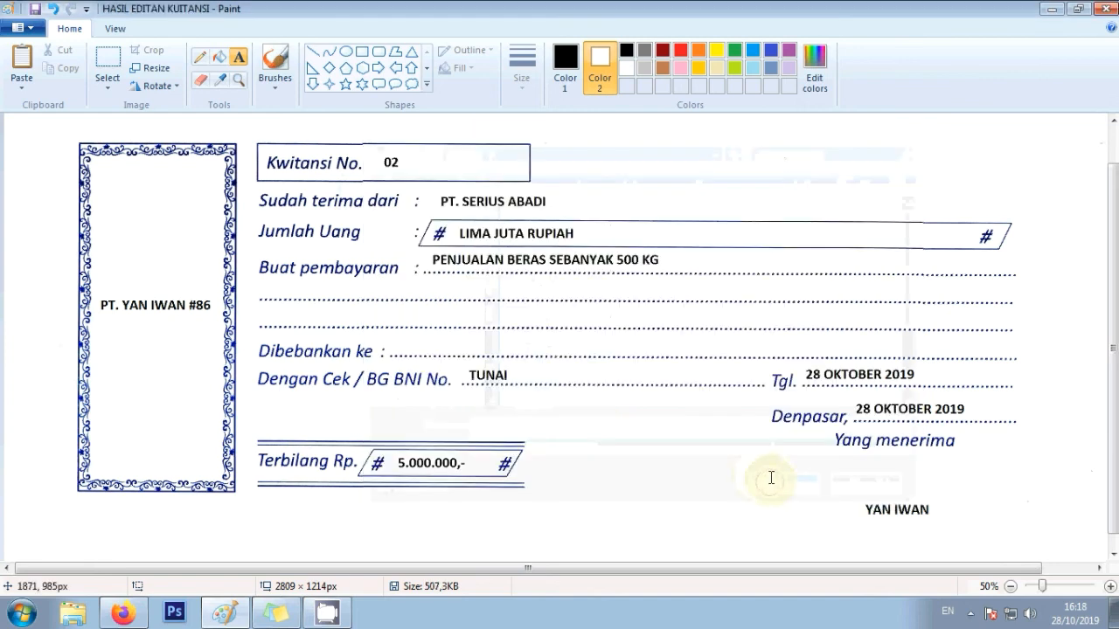
- View HASIL EDITAN KUITANSI from the desktop in Photo Viewer, then close it
{"action": "left_click", "coordinate": [1051, 10]}
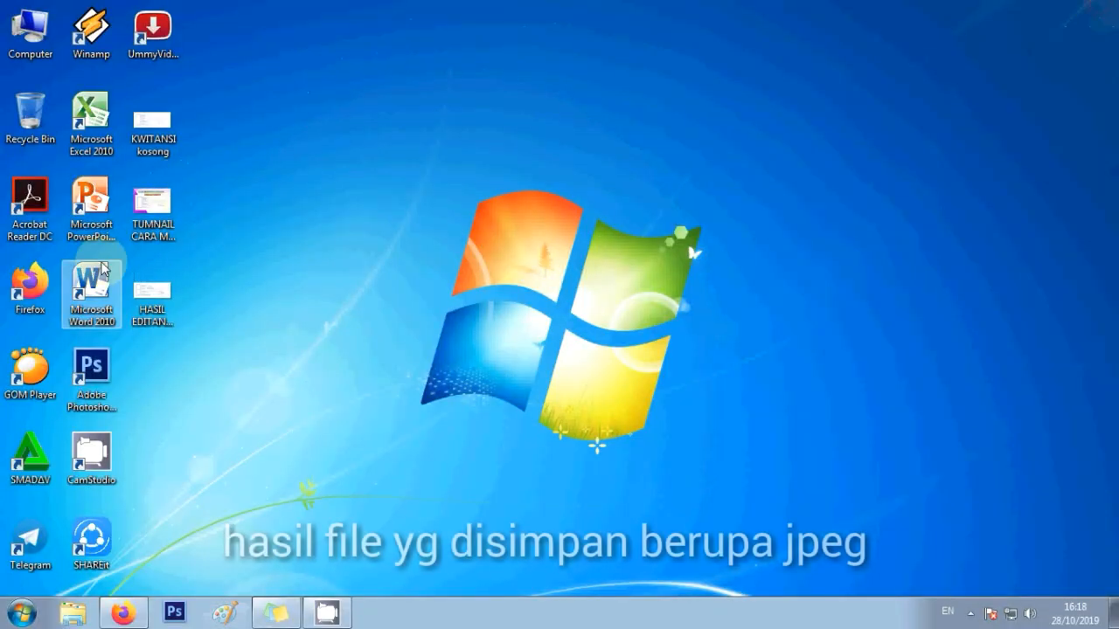
{"action": "double_click", "coordinate": [152, 295]}
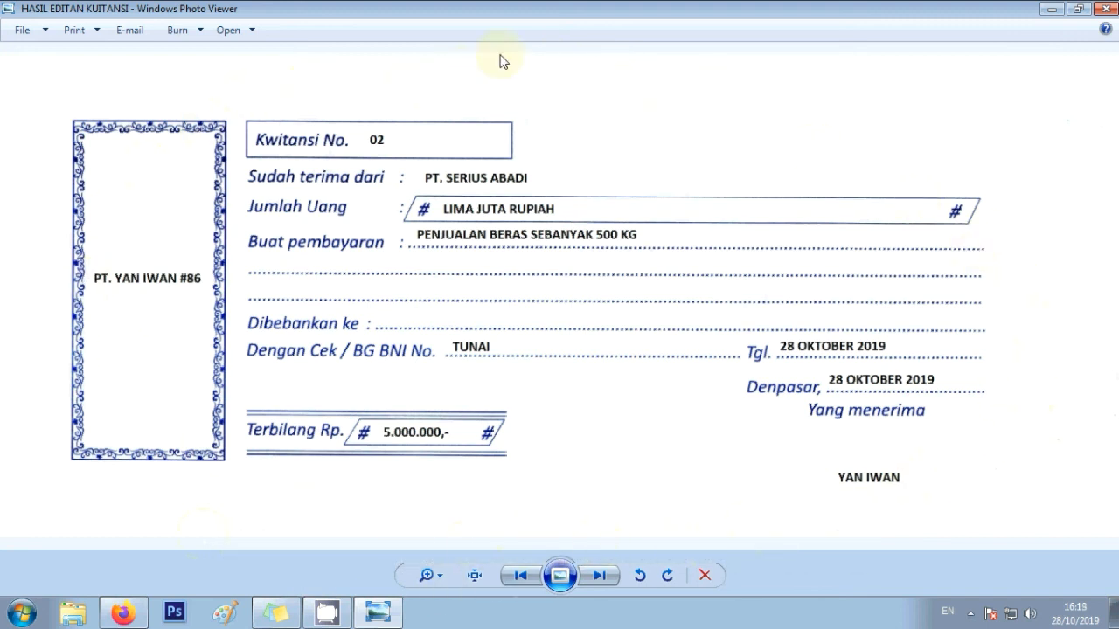
{"action": "left_click", "coordinate": [1113, 10]}
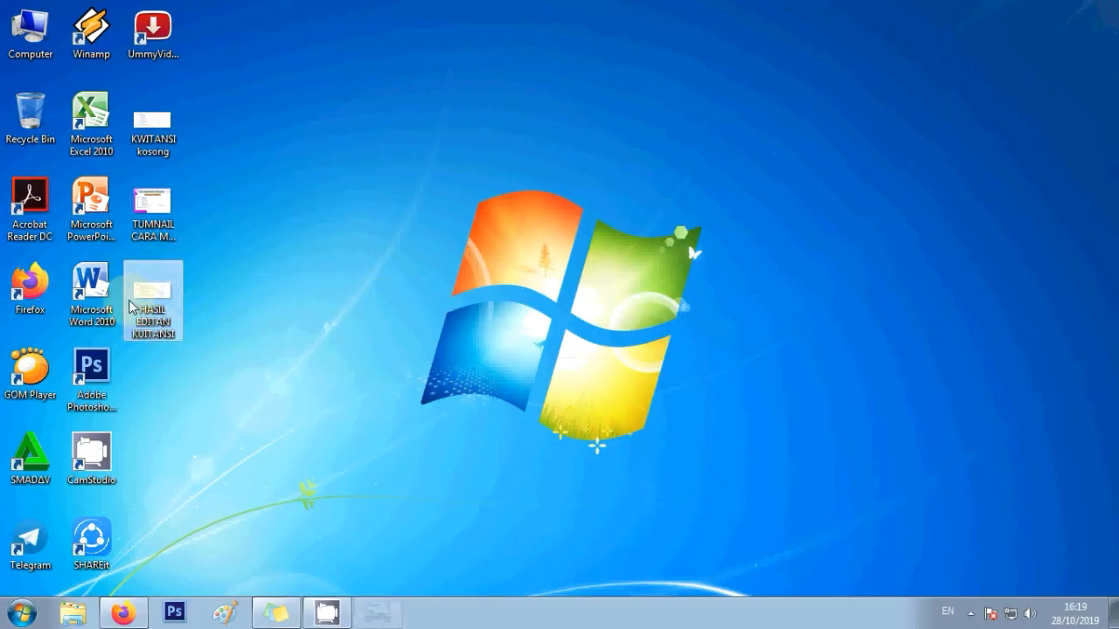
{"action": "left_click", "coordinate": [154, 212]}
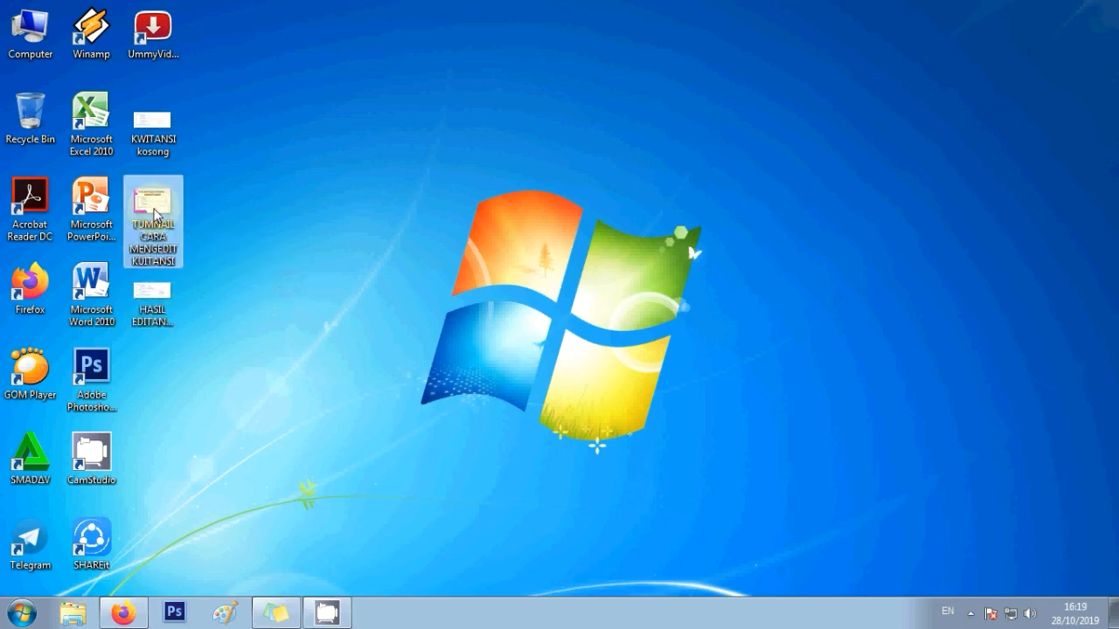
{"action": "double_click", "coordinate": [154, 212]}
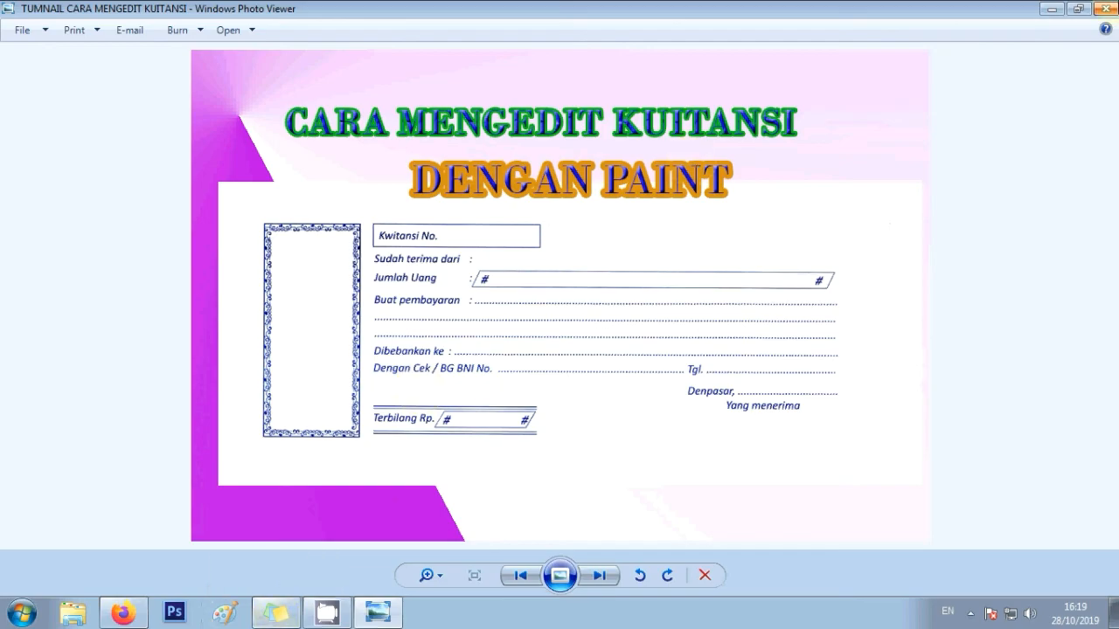
{"action": "left_click", "coordinate": [1109, 9]}
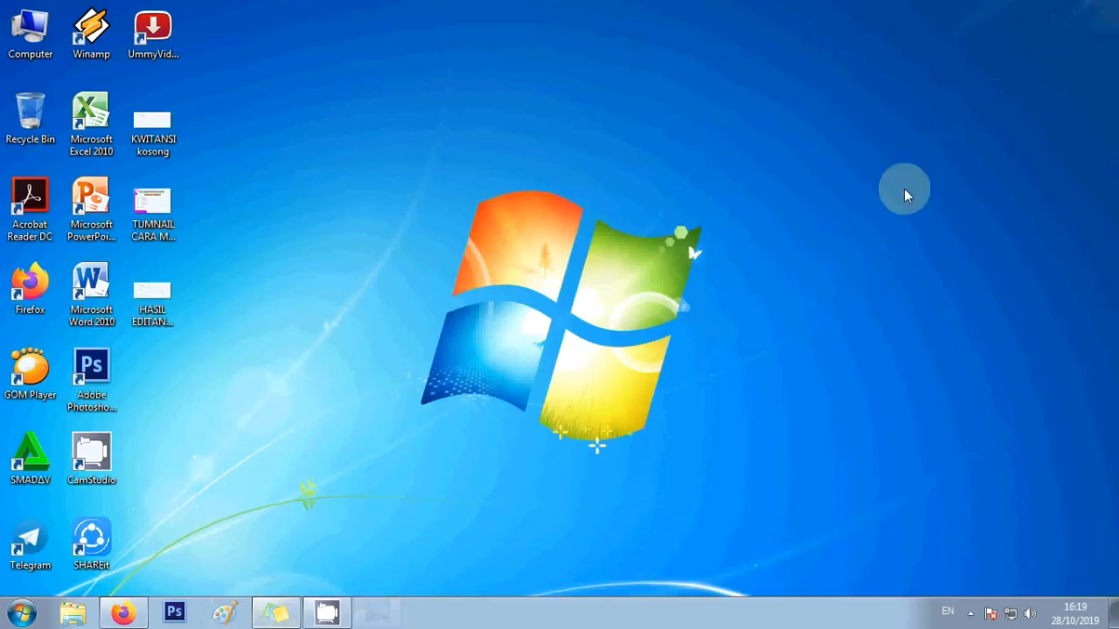
{"action": "left_click", "coordinate": [970, 612]}
{"action": "right_click", "coordinate": [971, 537]}
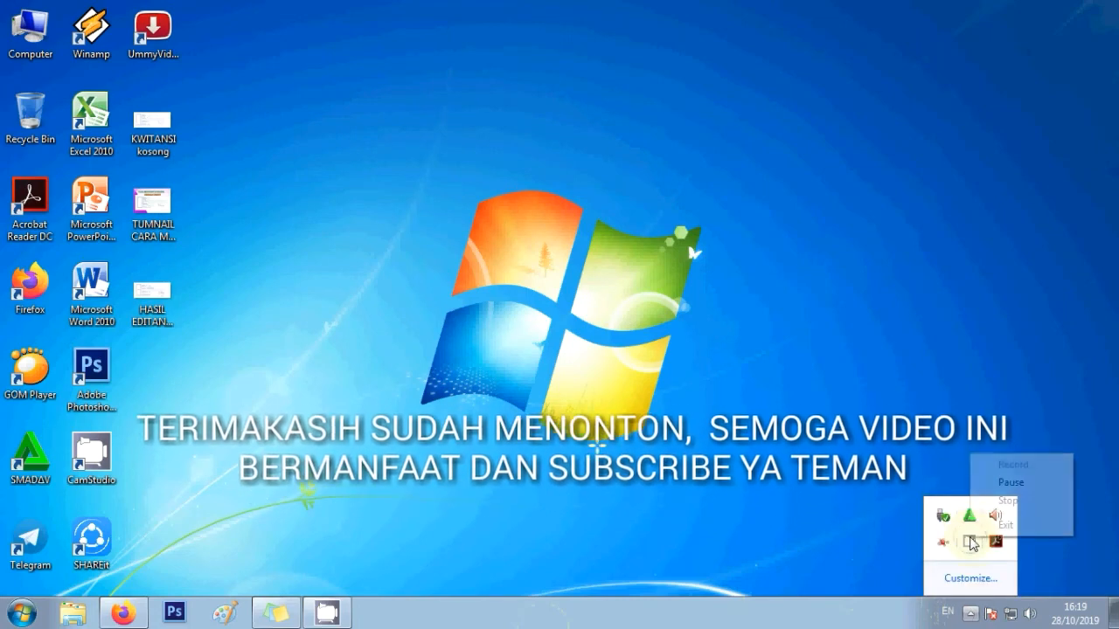